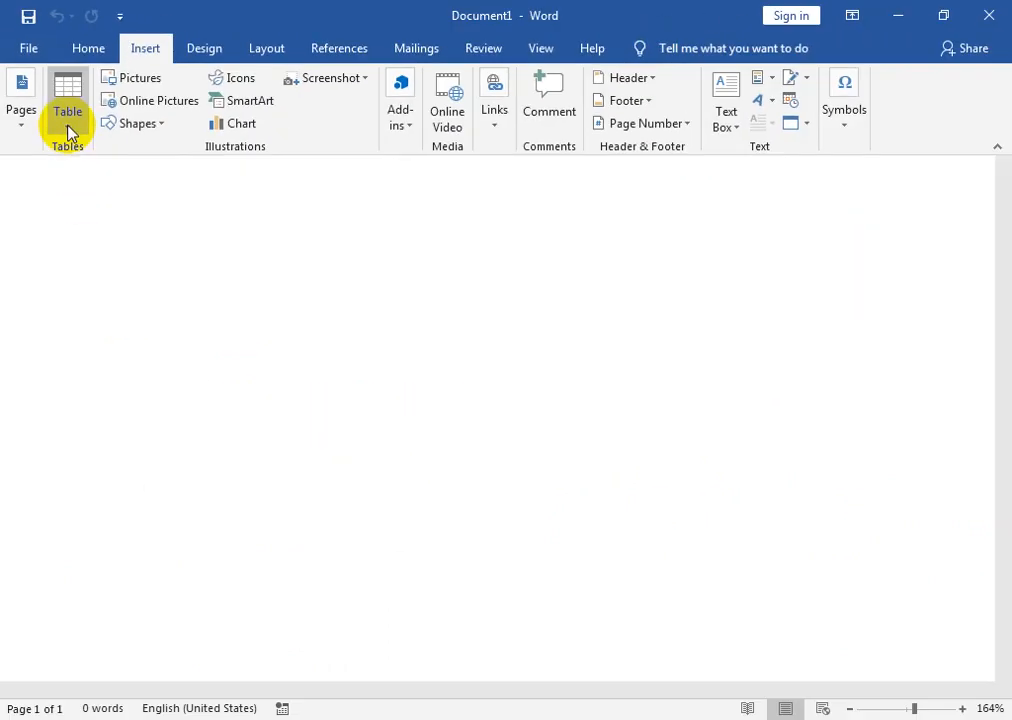
Insert a table with five columns and seven rows and increase its first row's height to about 0.49 inches
{"action": "left_click", "coordinate": [134, 252]}
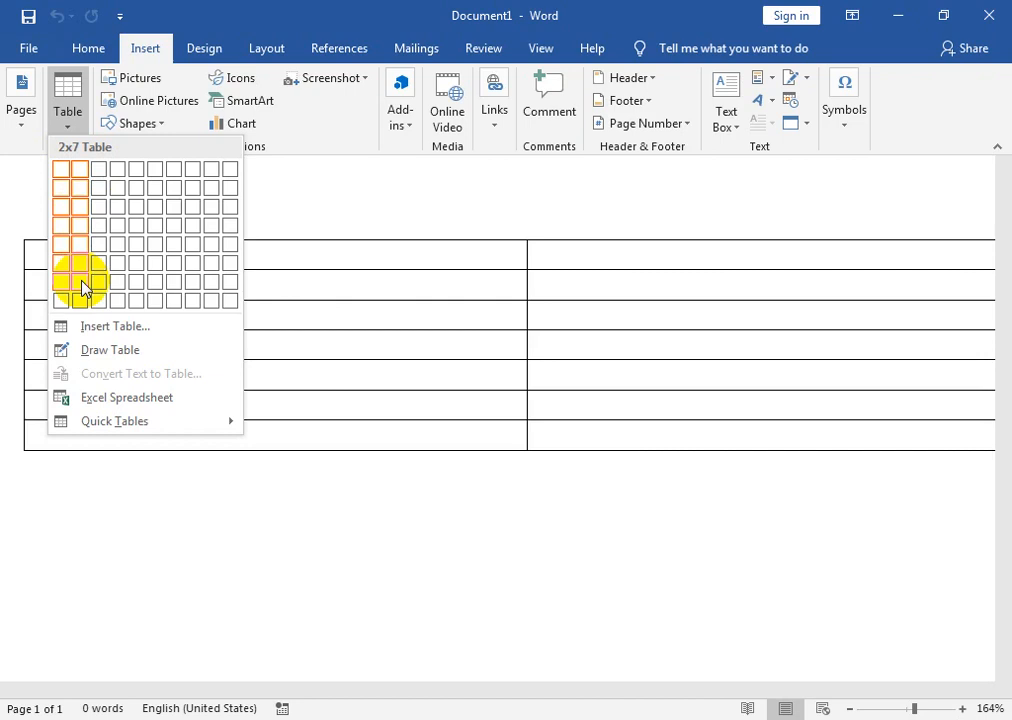
{"action": "left_click", "coordinate": [133, 290]}
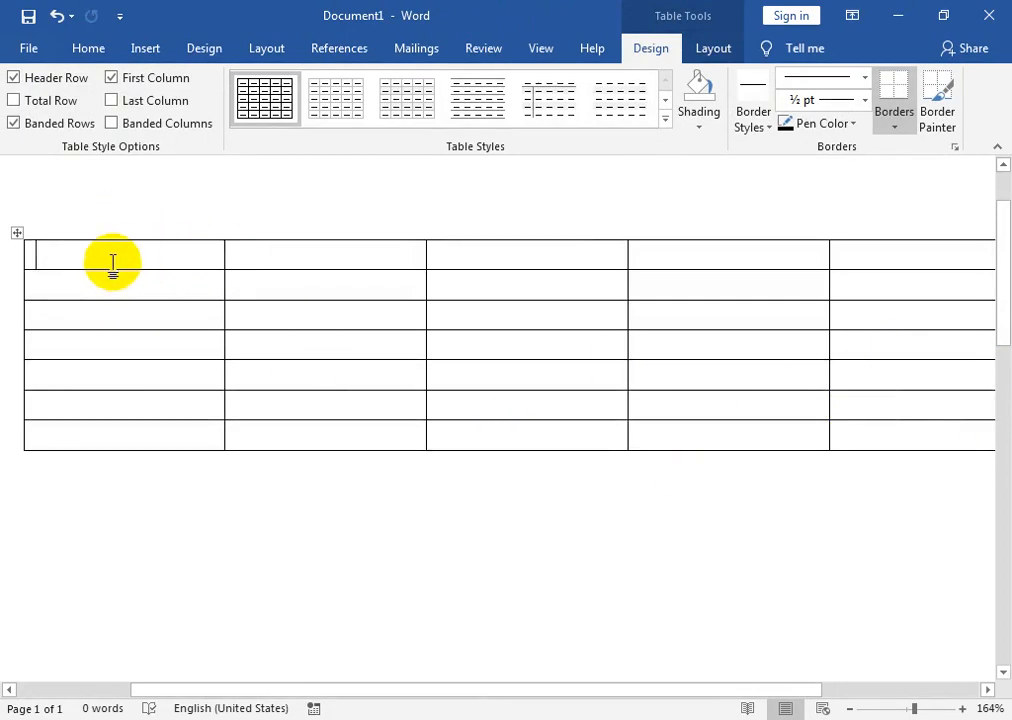
{"action": "left_click_drag", "start_coordinate": [115, 271], "coordinate": [116, 317]}
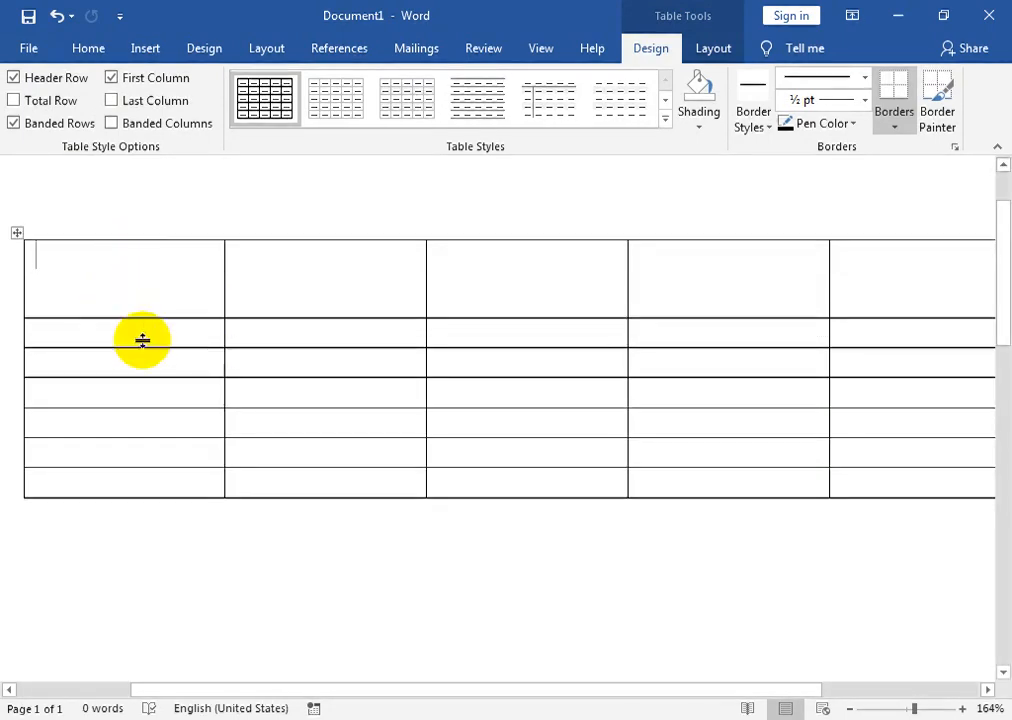
Fill the first column below the header row with MON, TUE, WED, THU, FRI and SAT, one per row
{"action": "left_click", "coordinate": [184, 331]}
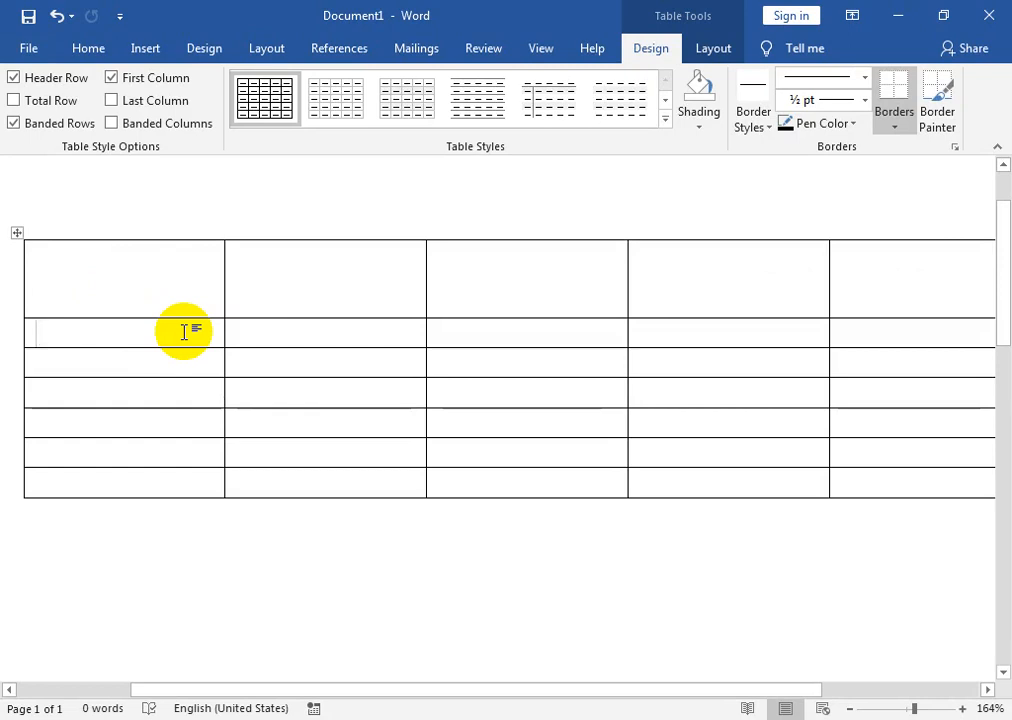
{"action": "type", "text": "MO"}
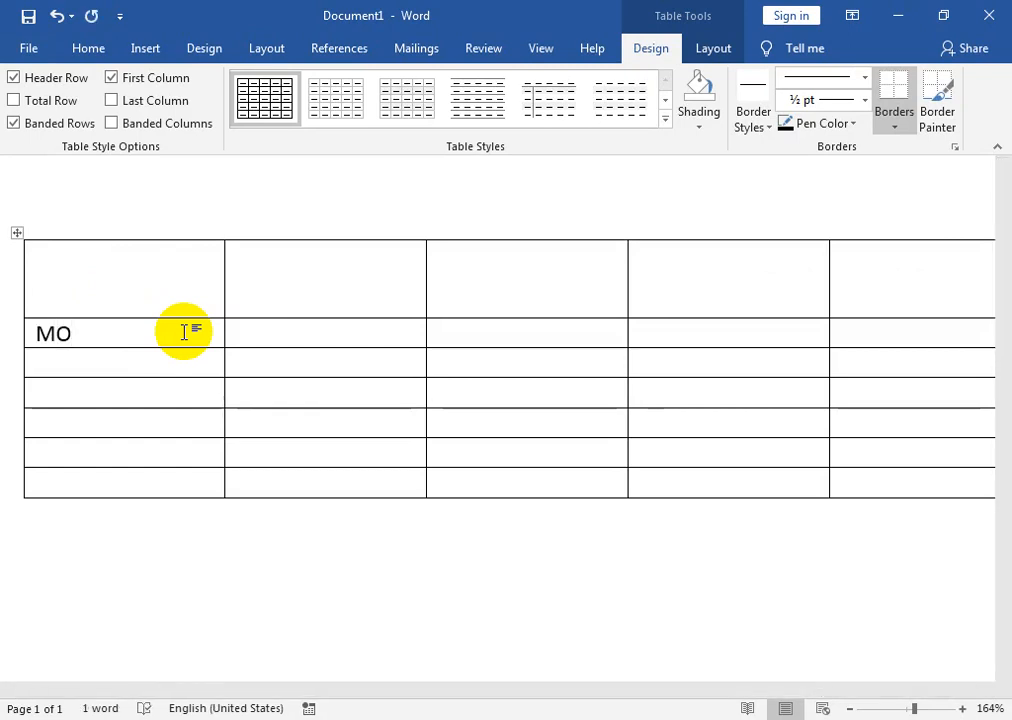
{"action": "type", "text": "BTUE"}
{"action": "type", "text": "WED"}
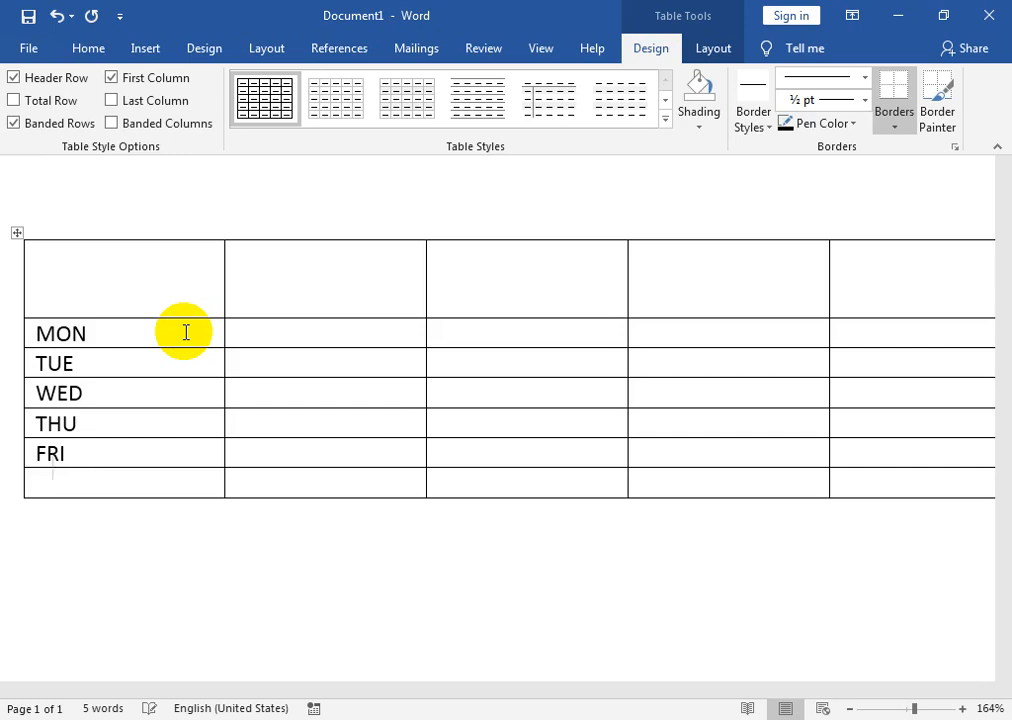
{"action": "type", "text": "SAT"}
Enter DAY as the heading in the table's first header cell
{"action": "left_click", "coordinate": [180, 257]}
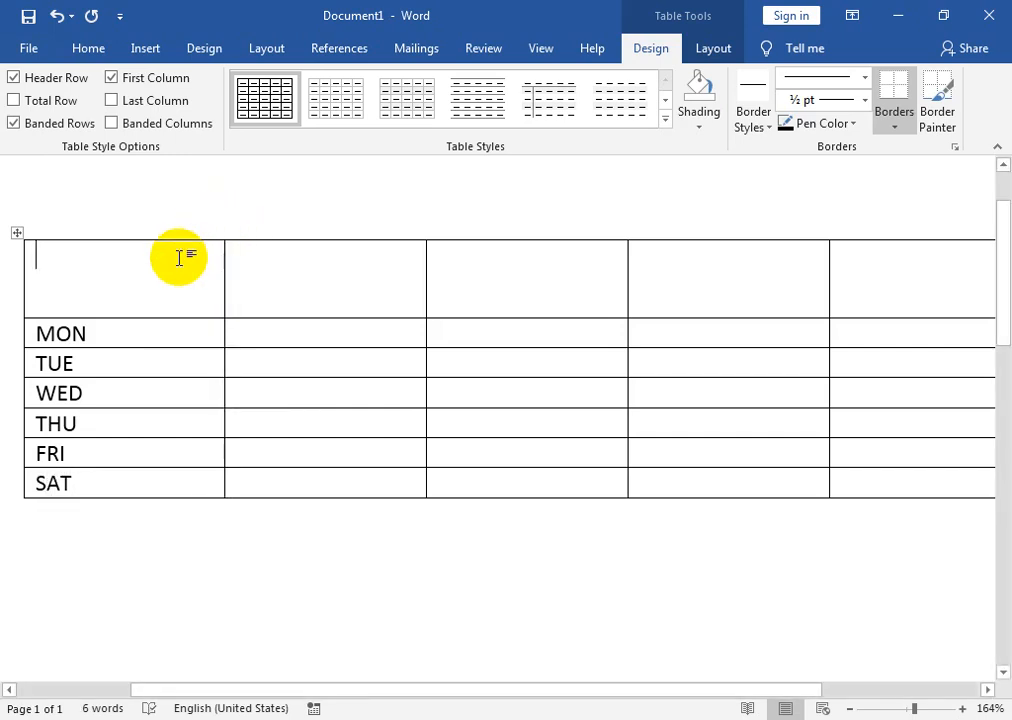
{"action": "type", "text": "DATE"}
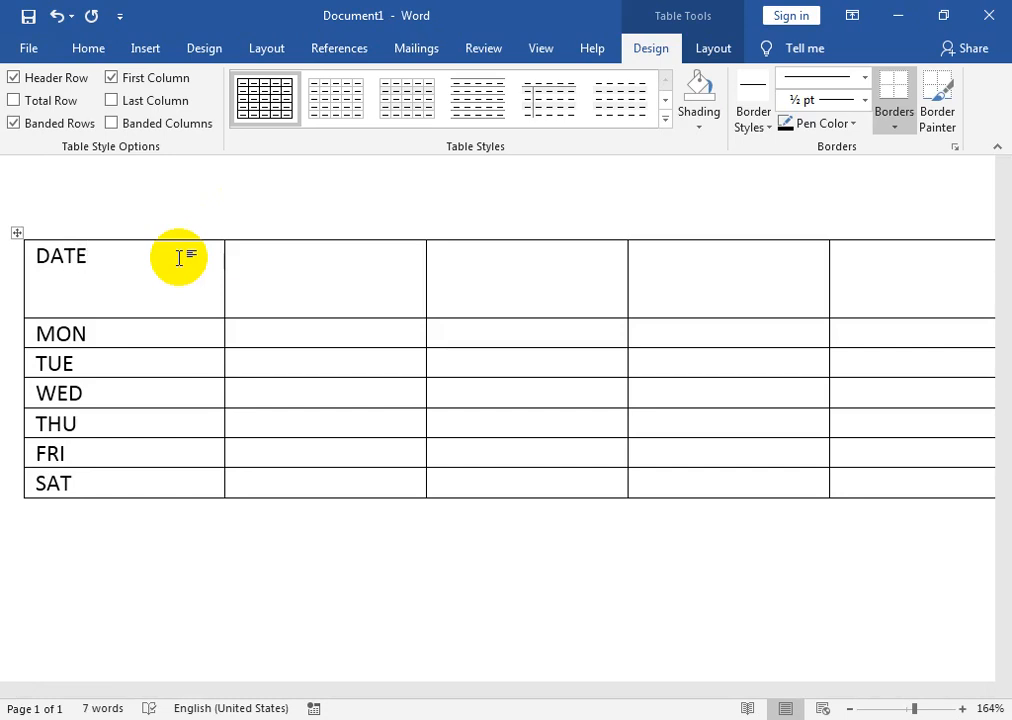
{"action": "left_click", "coordinate": [113, 266]}
{"action": "key", "text": "BackSpace"}
{"action": "key", "text": "BackSpace"}
{"action": "key", "text": "BackSpace"}
{"action": "type", "text": "A"}
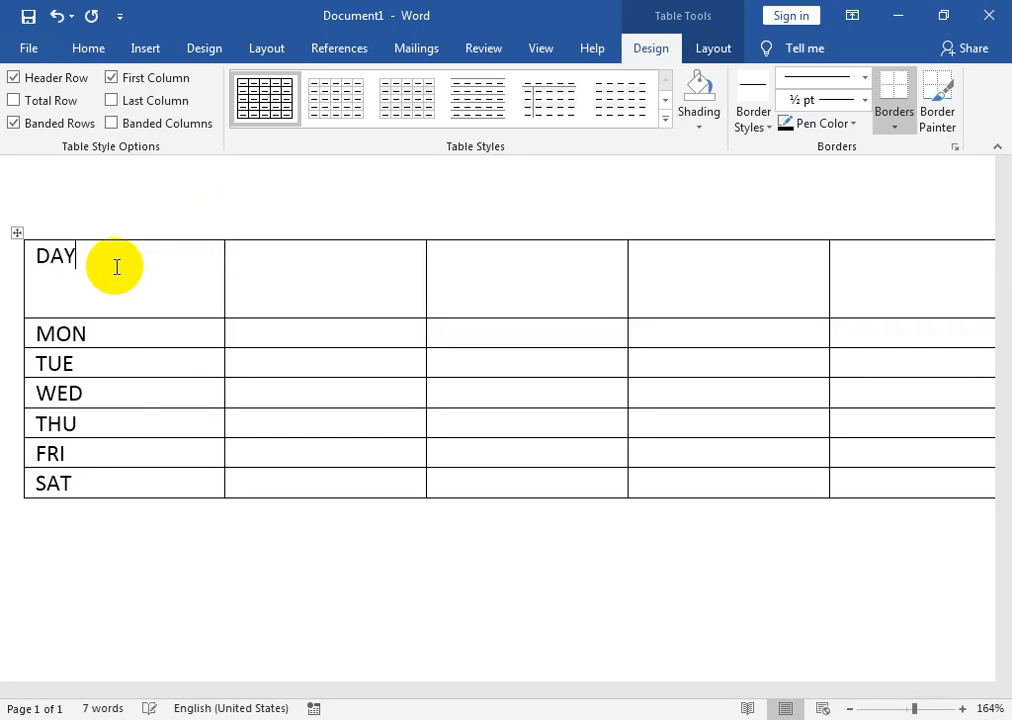
{"action": "type", "text": "Y"}
Merge the second and third header cells and enter 1ST YEAR in the merged cell
{"action": "left_click", "coordinate": [276, 280]}
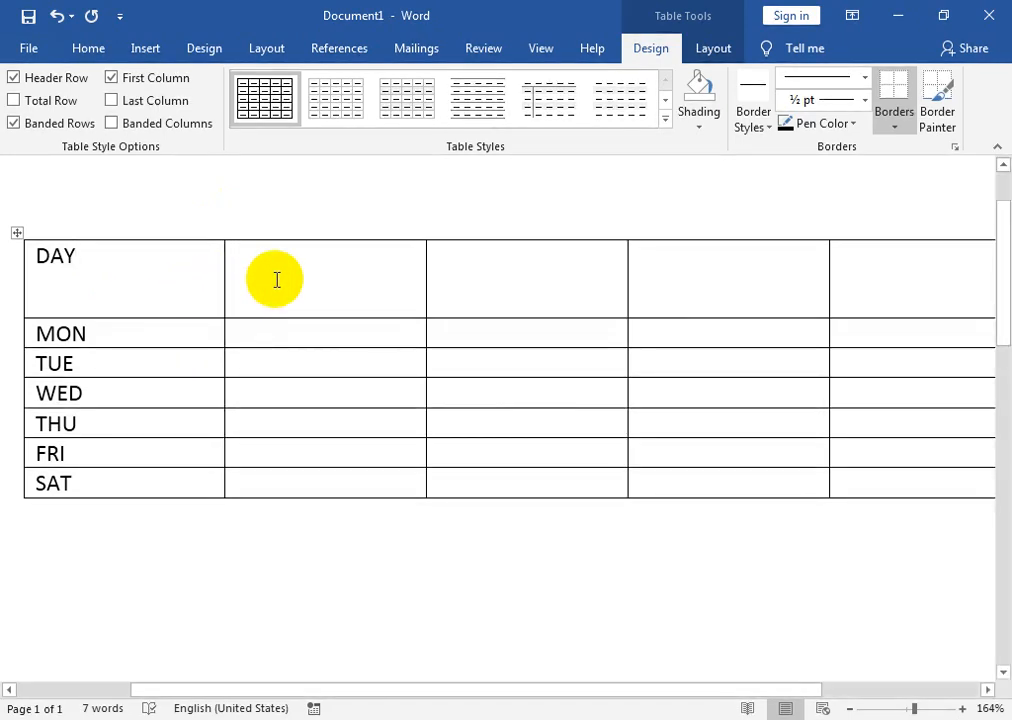
{"action": "left_click_drag", "start_coordinate": [277, 280], "coordinate": [446, 281]}
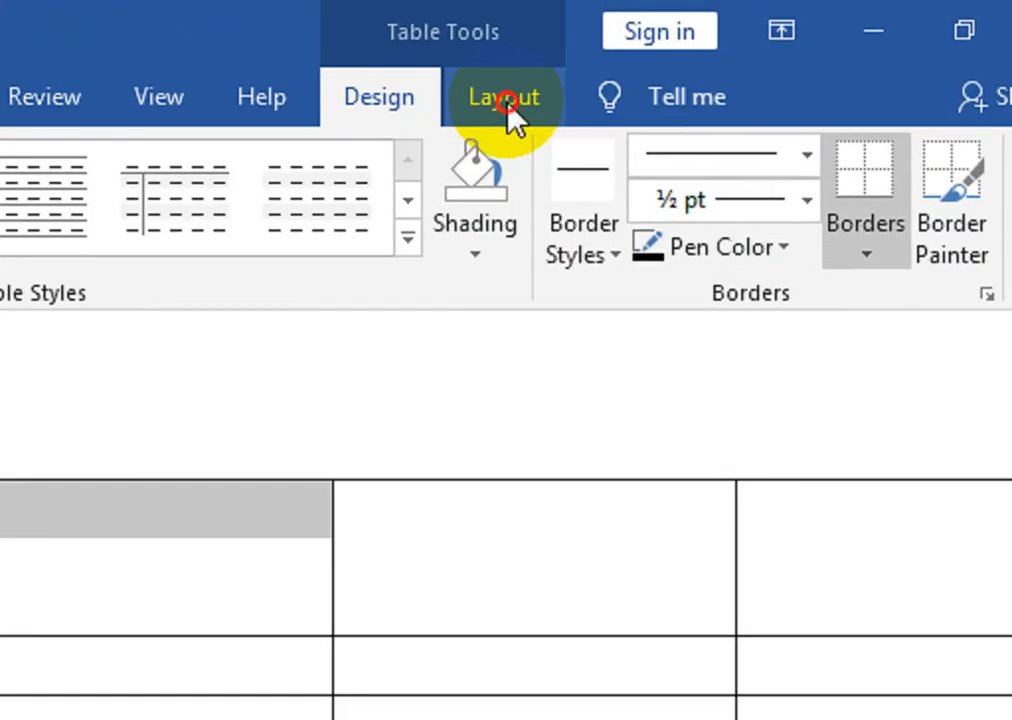
{"action": "left_click", "coordinate": [714, 52]}
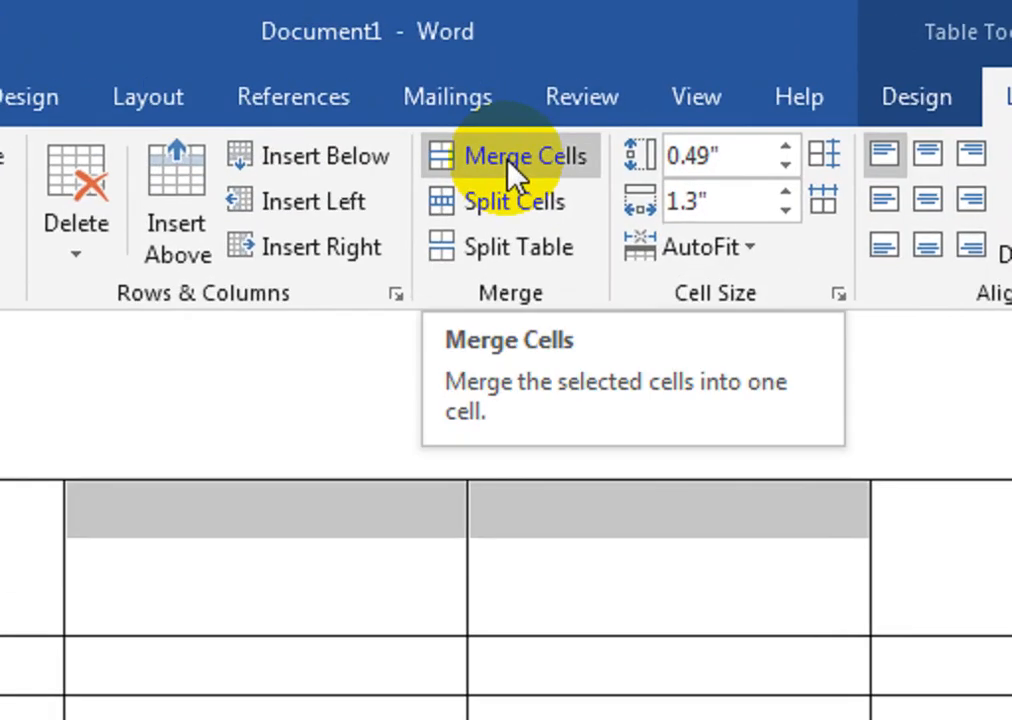
{"action": "left_click", "coordinate": [449, 80]}
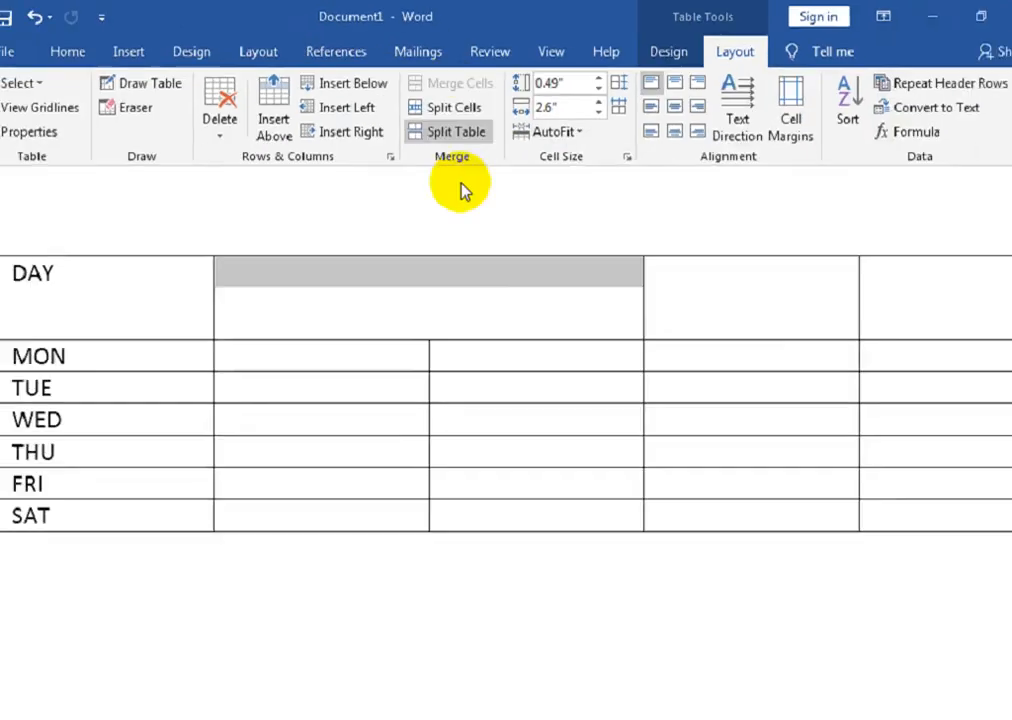
{"action": "left_click", "coordinate": [416, 307]}
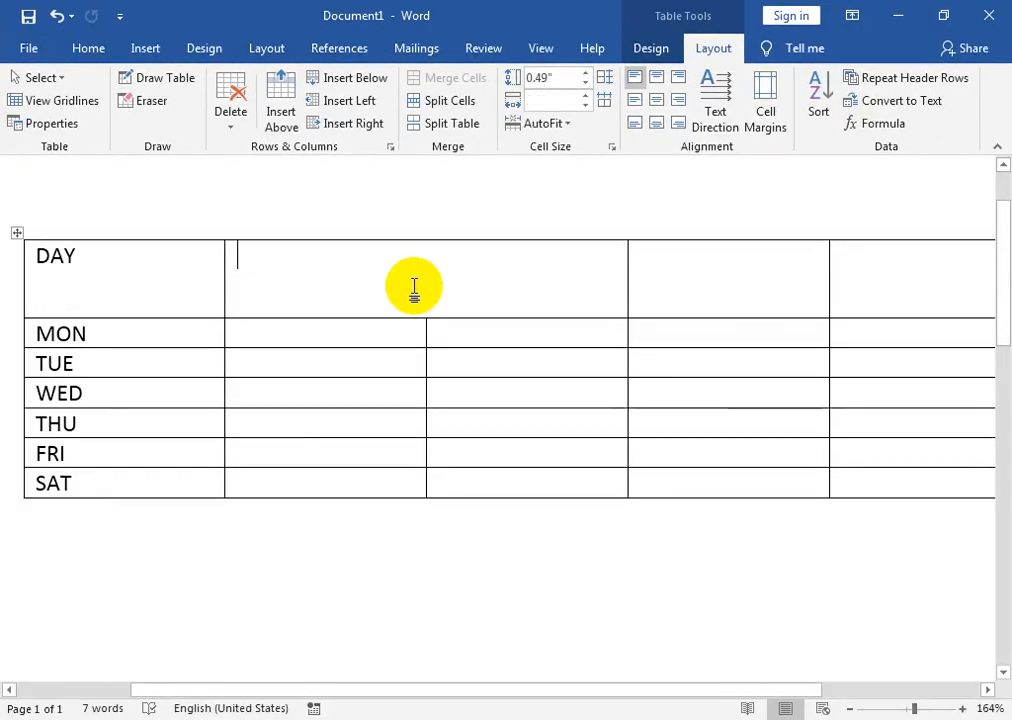
{"action": "type", "text": "1"}
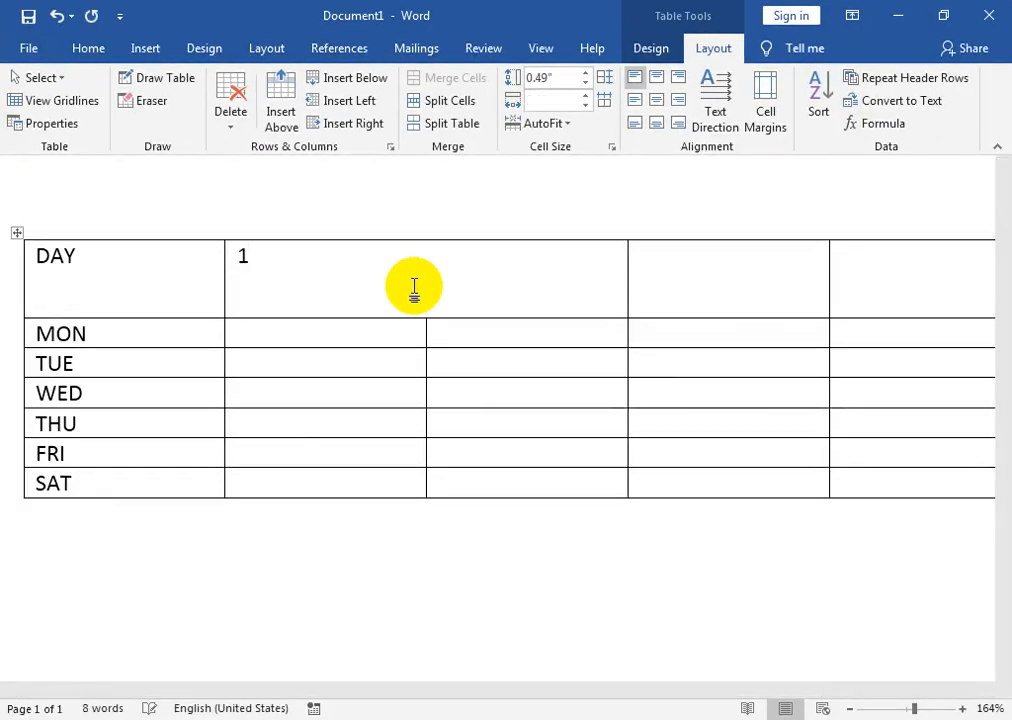
{"action": "type", "text": "ST YEAT"}
{"action": "key", "text": "BackSpace"}
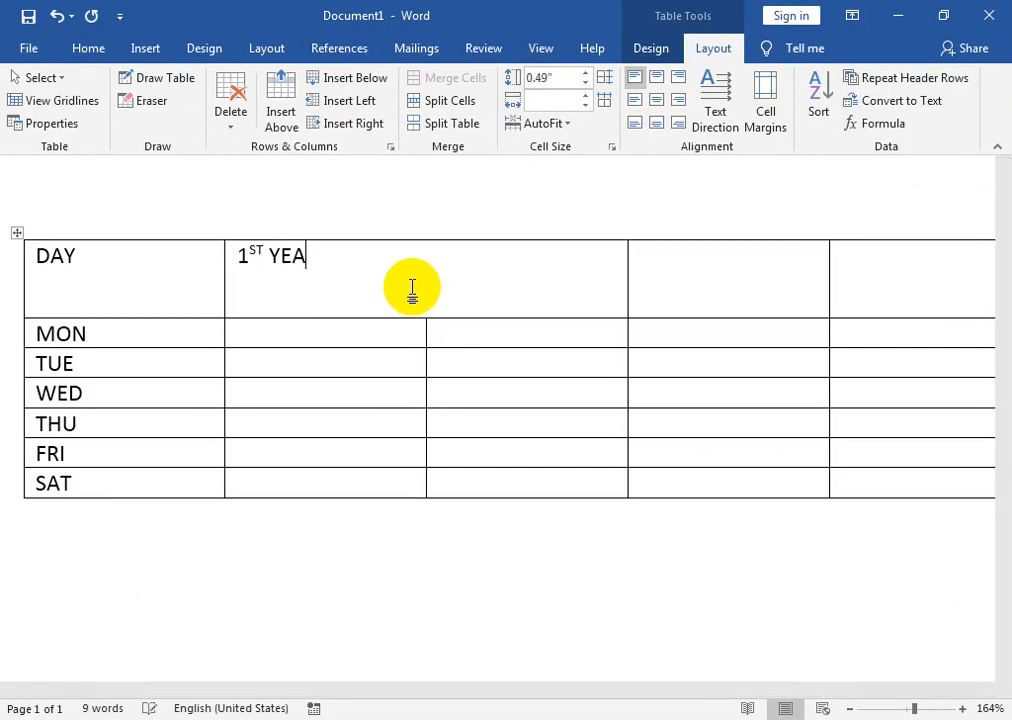
{"action": "type", "text": "R"}
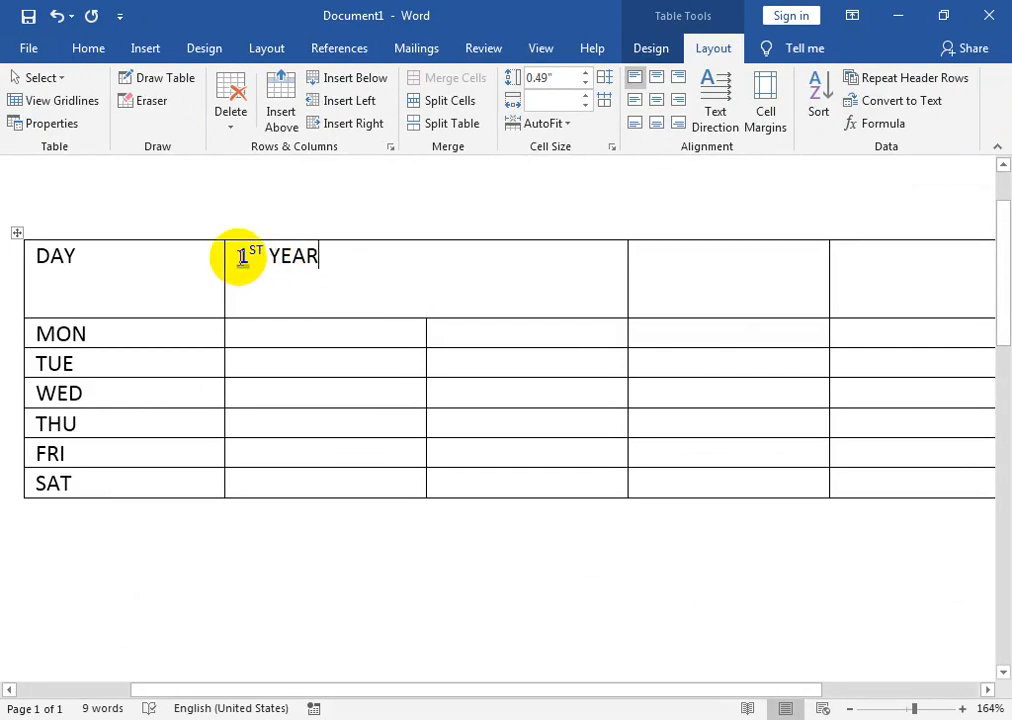
Merge the last two header cells and enter 2ND YEAR in the merged cell
{"action": "left_click_drag", "start_coordinate": [782, 281], "coordinate": [876, 271]}
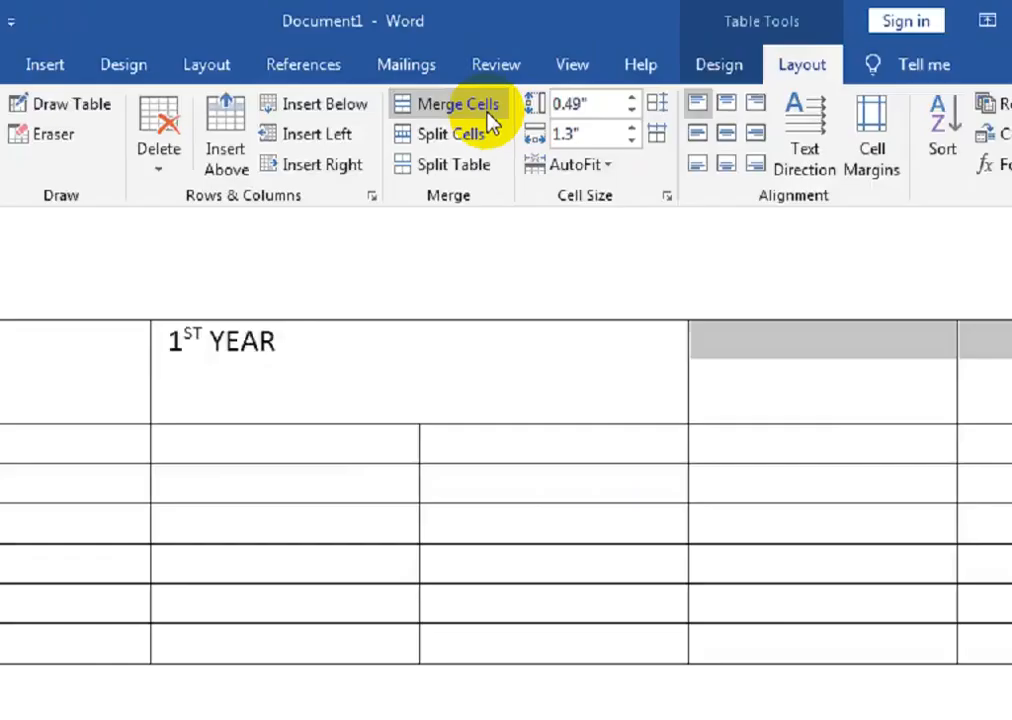
{"action": "left_click", "coordinate": [478, 88]}
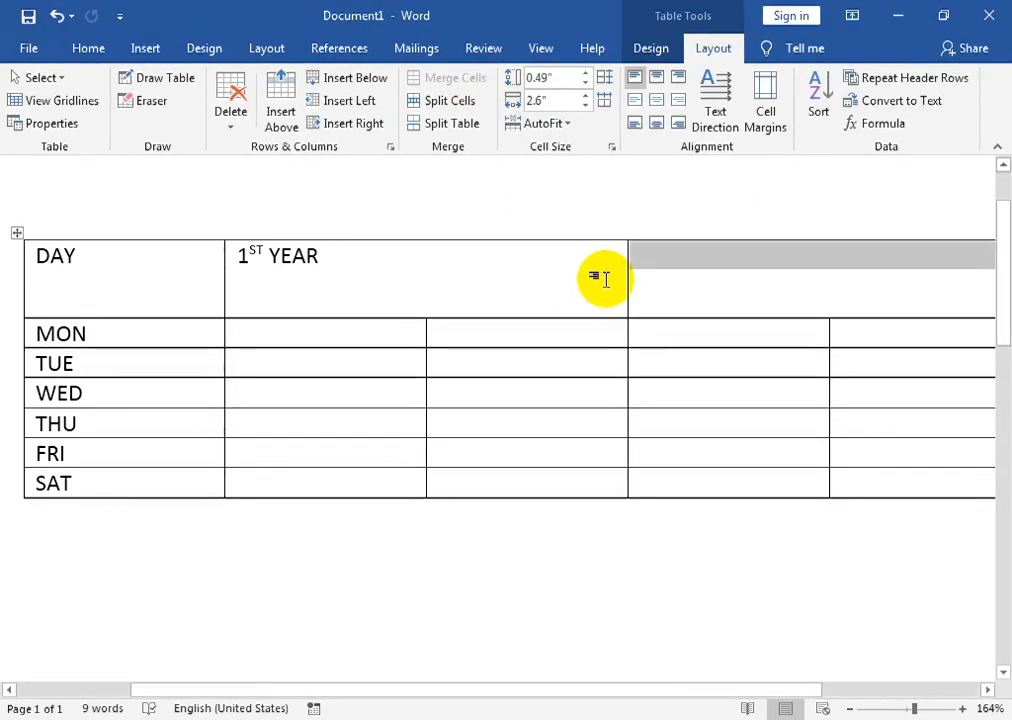
{"action": "left_click", "coordinate": [823, 310]}
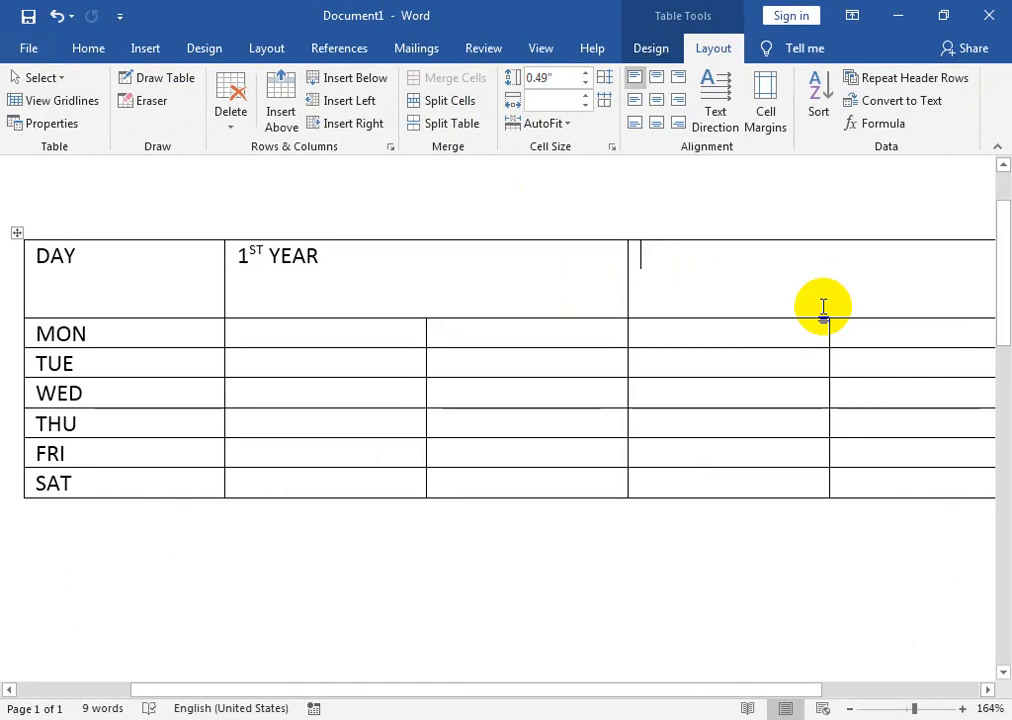
{"action": "type", "text": "2ND YEAR"}
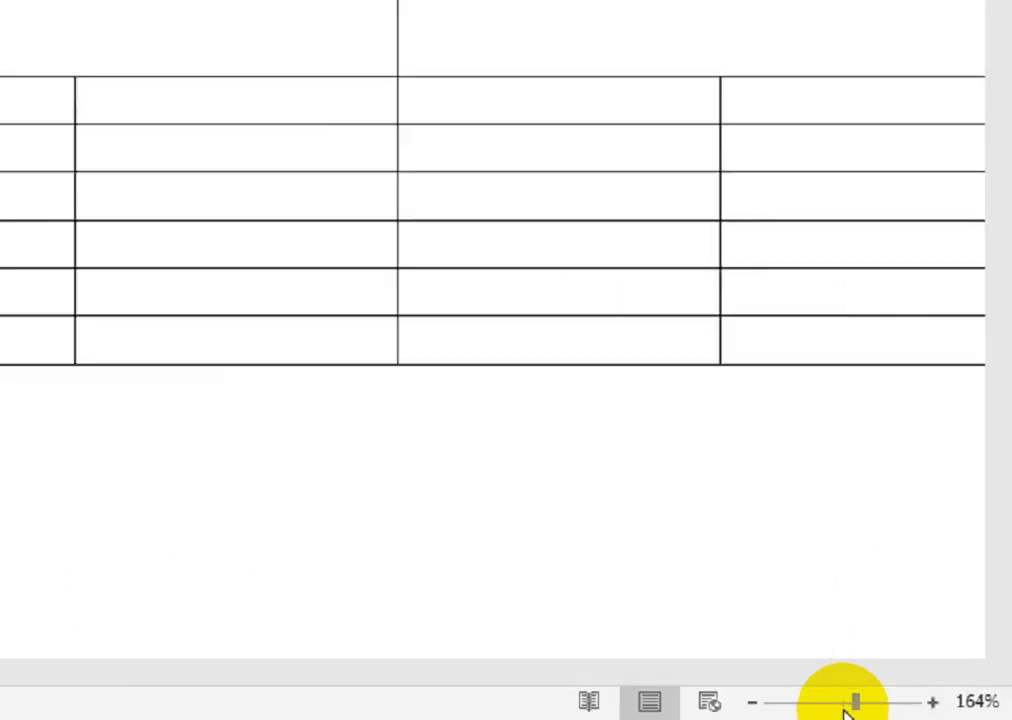
Center the text of the whole table horizontally and vertically within its cells
{"action": "left_click", "coordinate": [844, 704]}
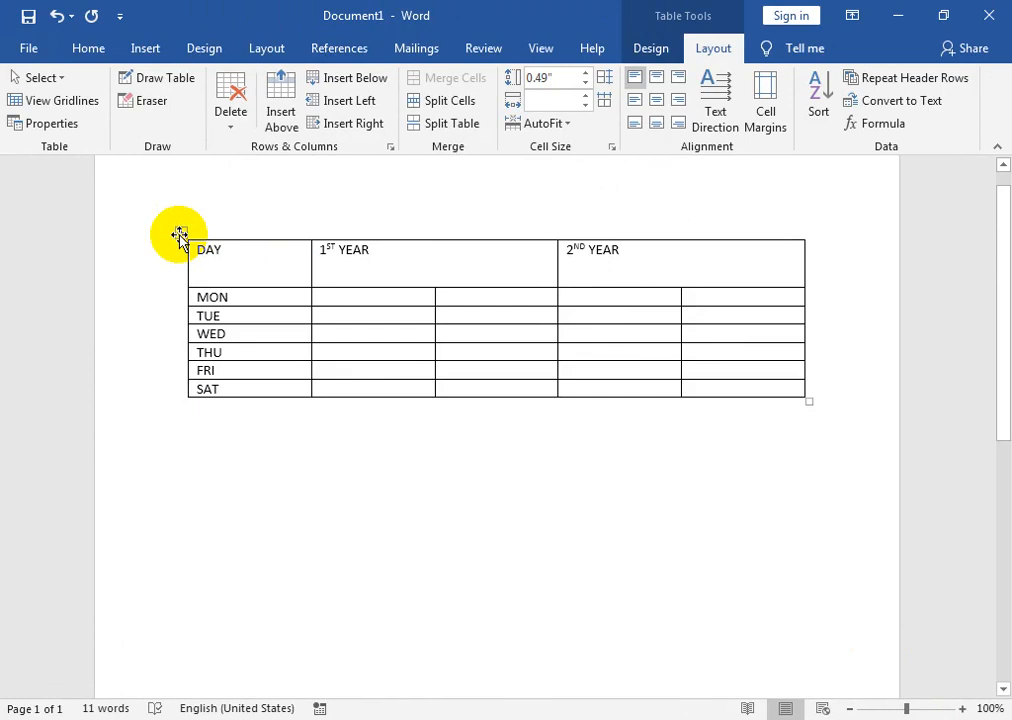
{"action": "left_click", "coordinate": [181, 234]}
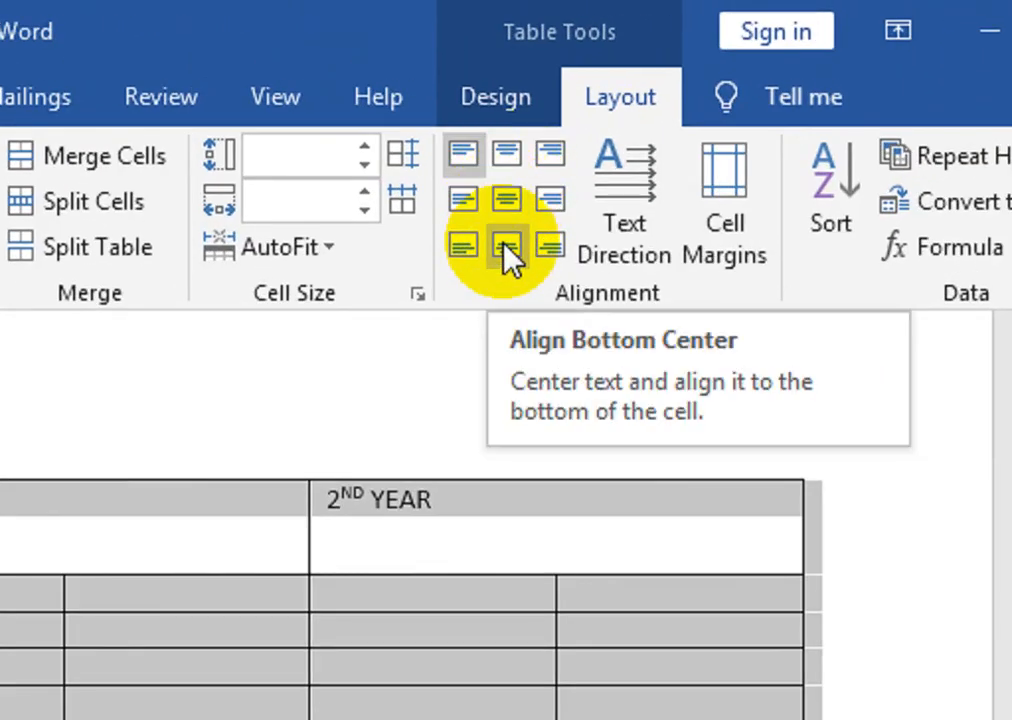
{"action": "left_click", "coordinate": [505, 205]}
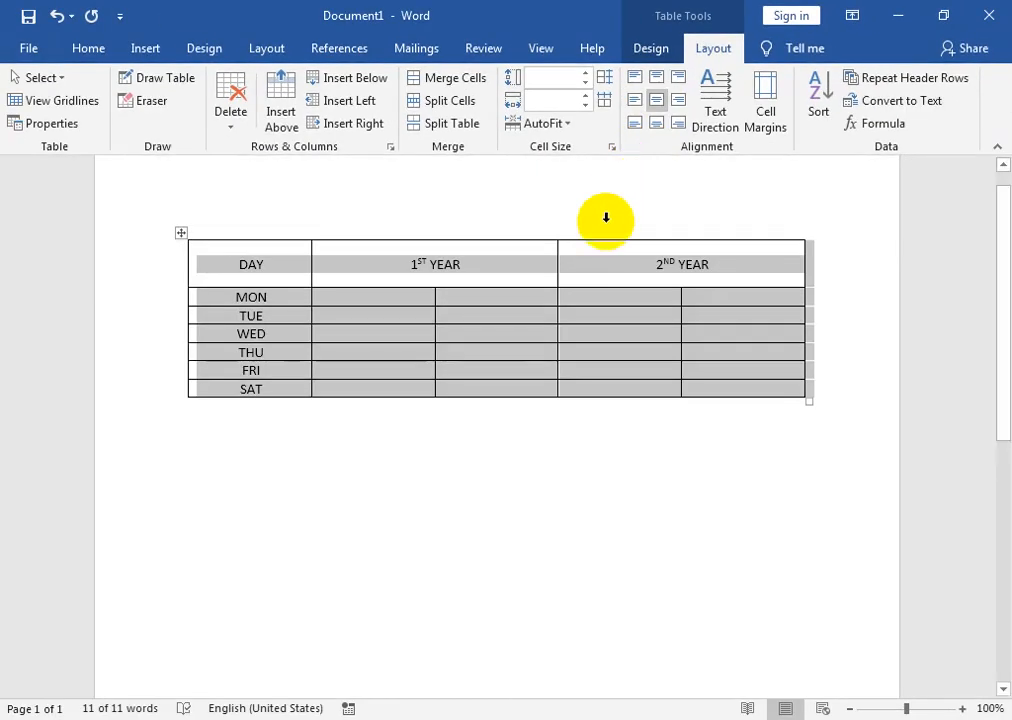
Format the header row text DAY, 1ST YEAR and 2ND YEAR in bold at font size 16
{"action": "left_click", "coordinate": [659, 302]}
{"action": "left_click_drag", "start_coordinate": [739, 300], "coordinate": [231, 284]}
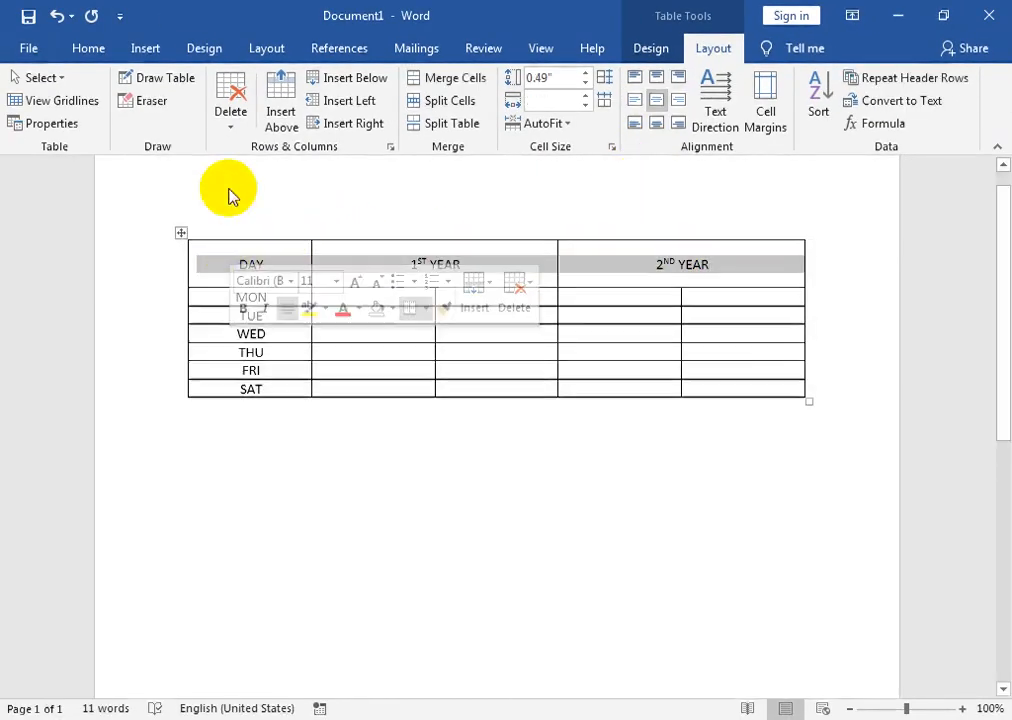
{"action": "left_click", "coordinate": [92, 50]}
{"action": "left_click", "coordinate": [236, 86]}
{"action": "left_click", "coordinate": [236, 86]}
{"action": "left_click", "coordinate": [236, 86]}
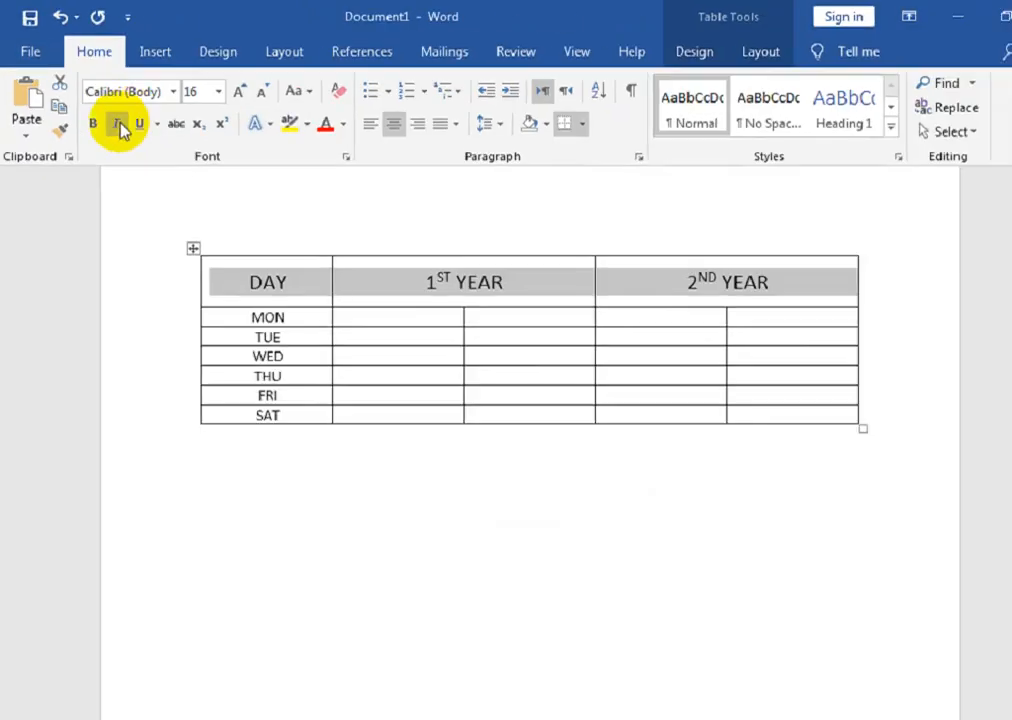
{"action": "left_click", "coordinate": [93, 123]}
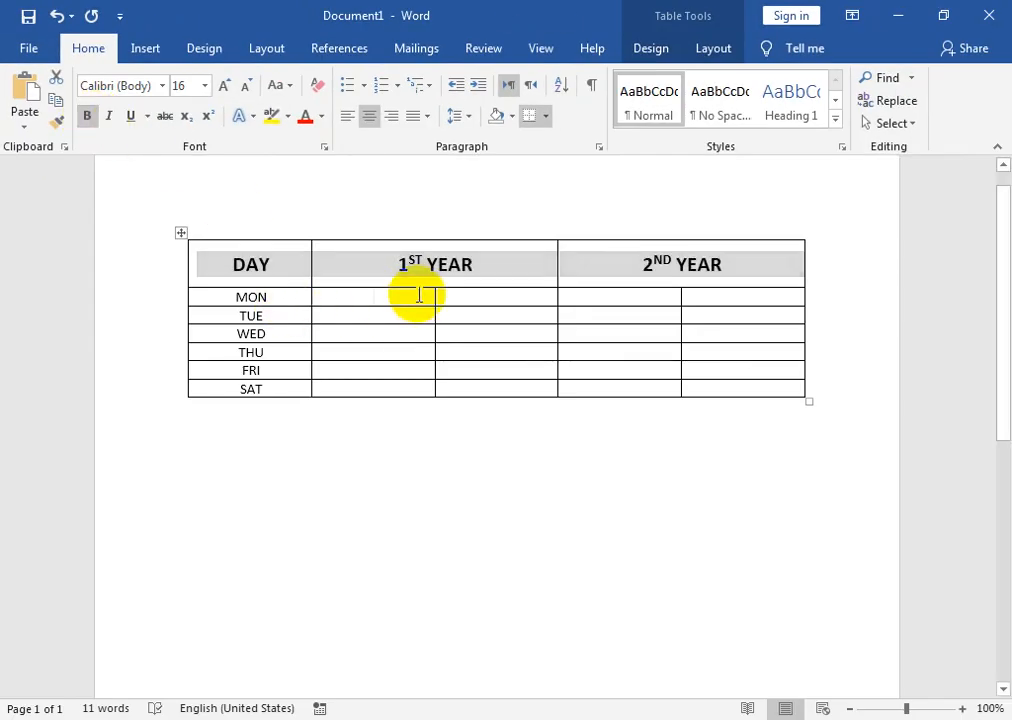
Insert a new row directly below the header row
{"action": "left_click", "coordinate": [419, 295]}
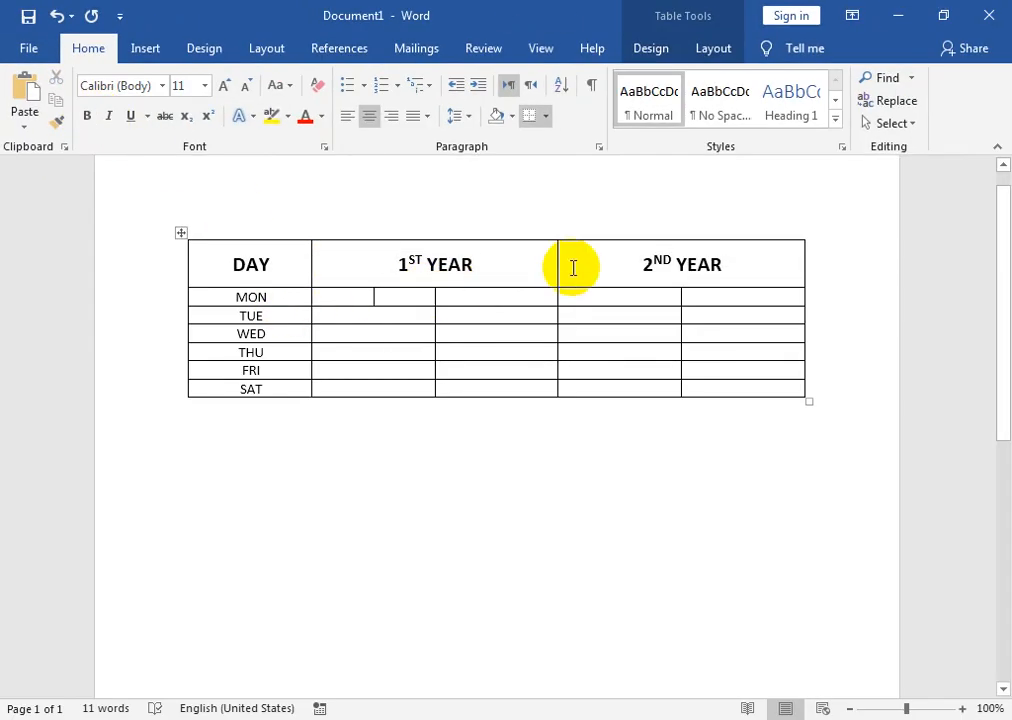
{"action": "left_click", "coordinate": [754, 270]}
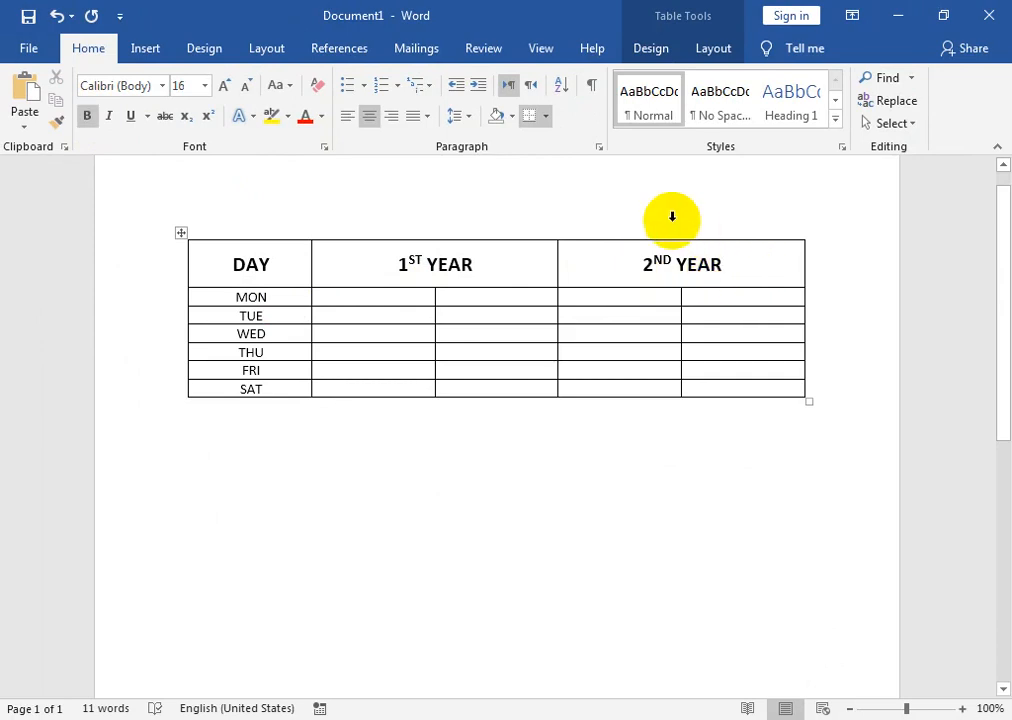
{"action": "double_click", "coordinate": [714, 271]}
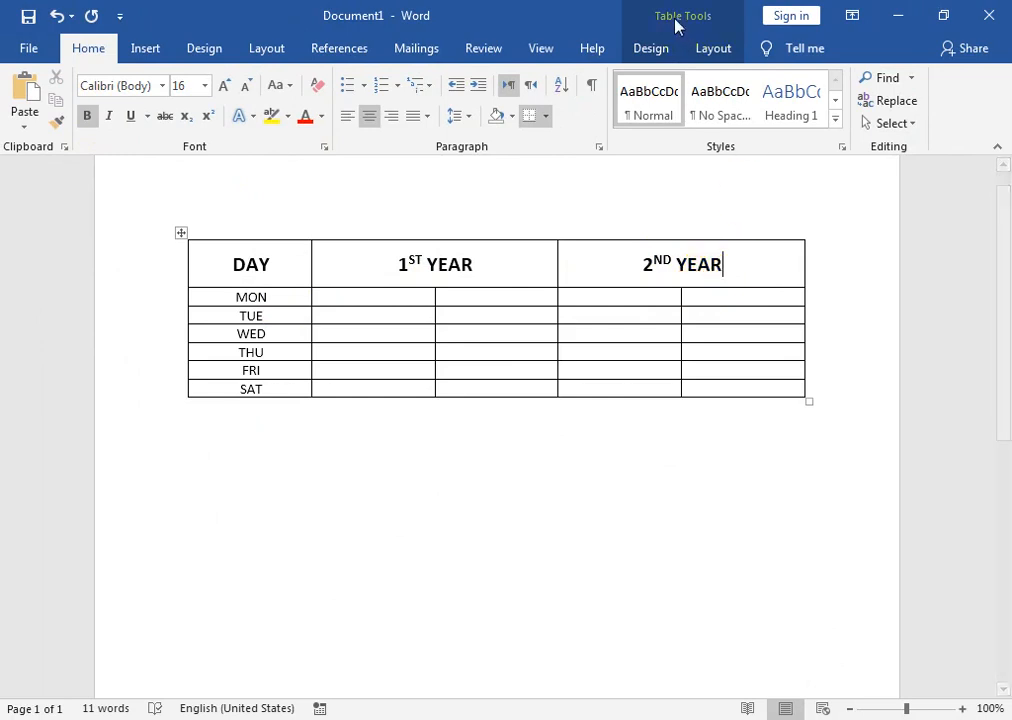
{"action": "left_click", "coordinate": [655, 55]}
{"action": "left_click", "coordinate": [706, 52]}
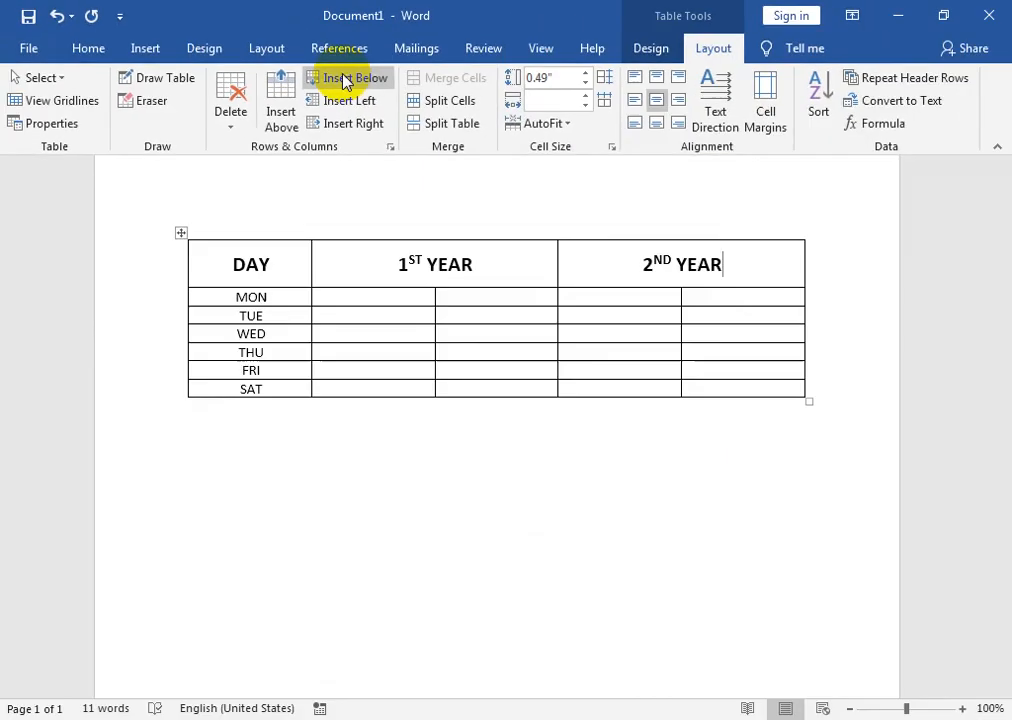
{"action": "left_click", "coordinate": [511, 159]}
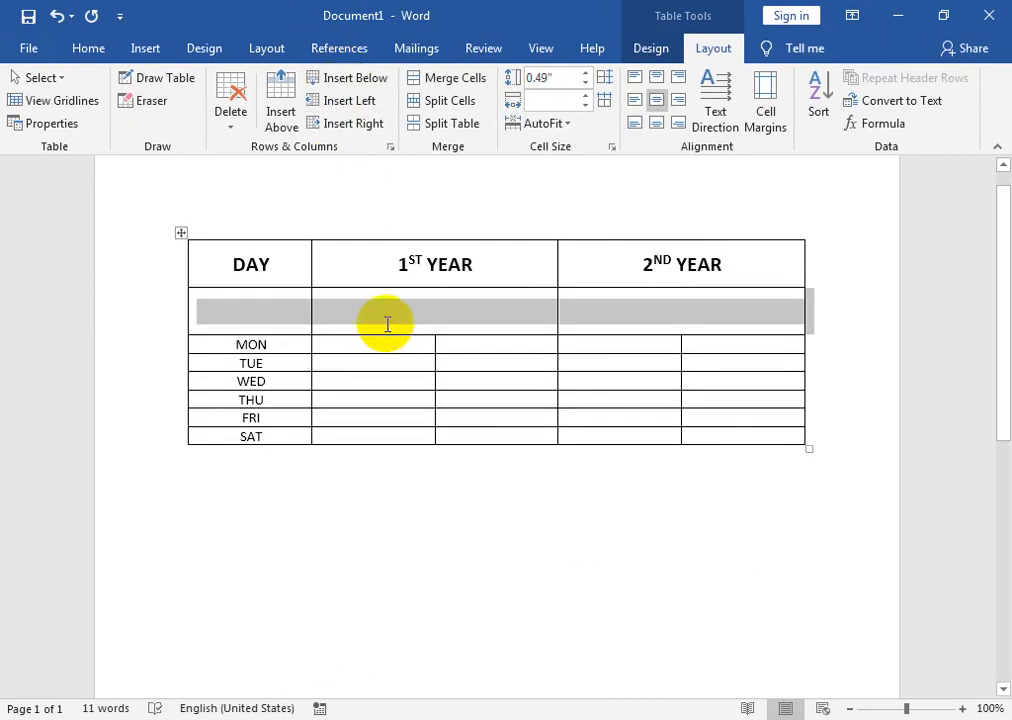
Enter 07:00 PM and 08:00 PM on two lines in the cell below 1ST YEAR
{"action": "left_click", "coordinate": [340, 308]}
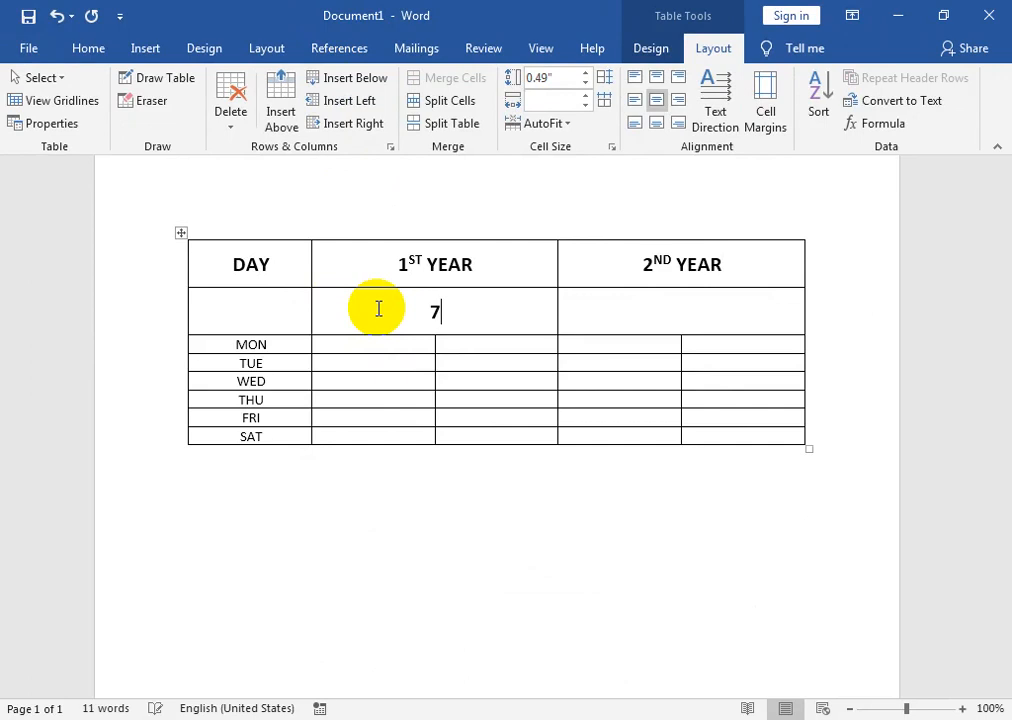
{"action": "type", "text": "07:00 PM"}
{"action": "key", "text": "Return"}
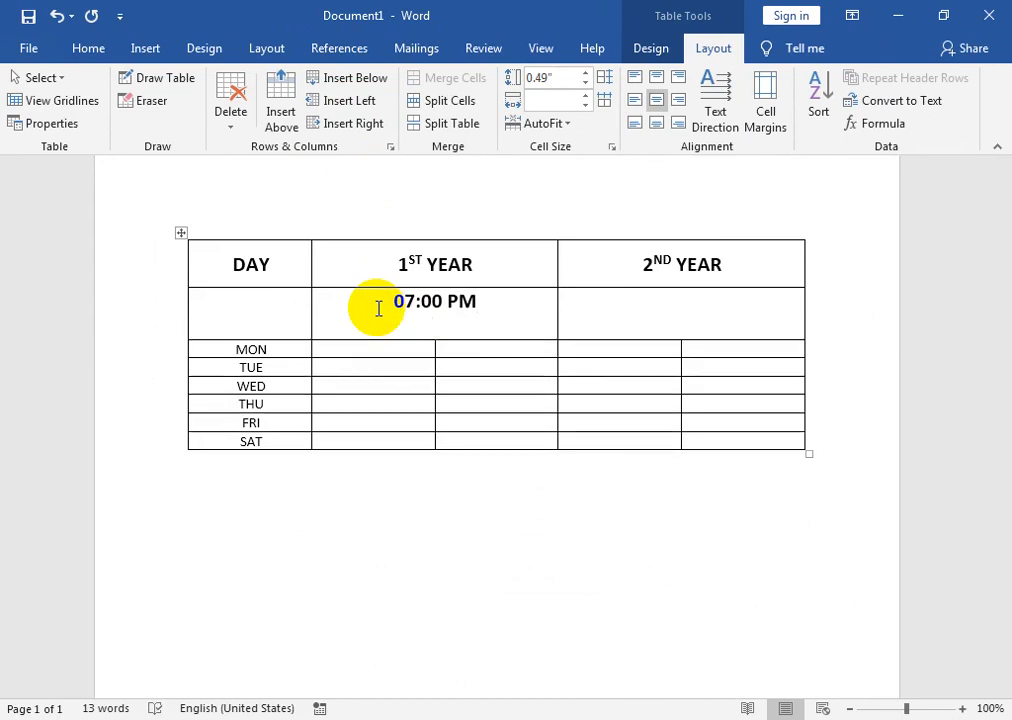
{"action": "type", "text": "08:00 PM"}
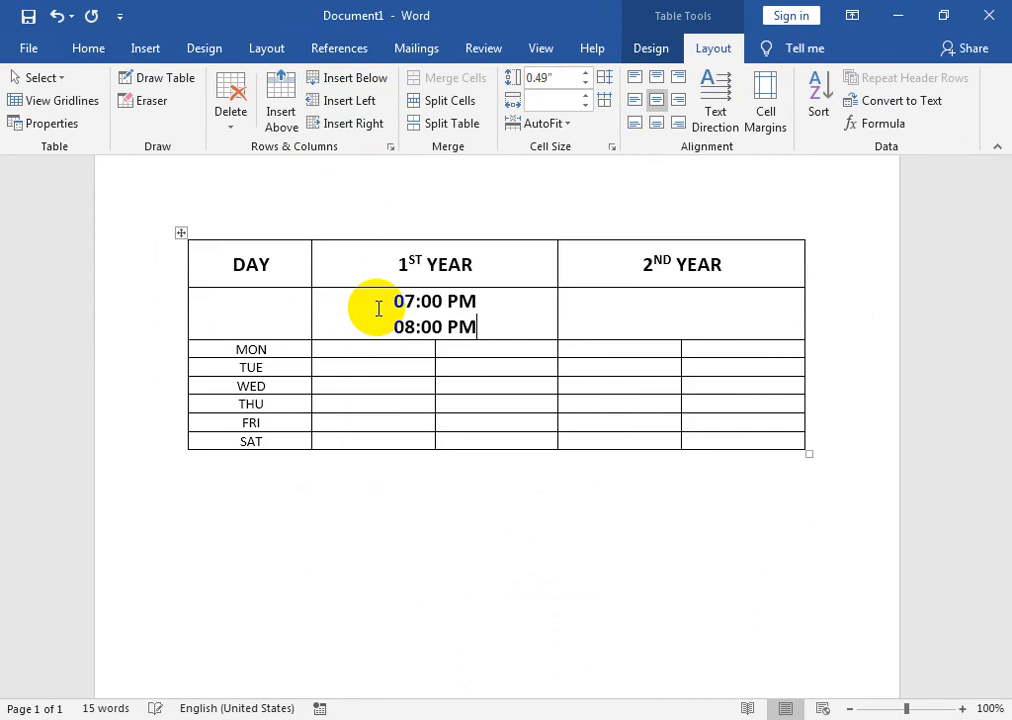
Enter 08:00 and 09:00 on two lines in the cell below 2ND YEAR, and TIME in the cell below DAY
{"action": "type", "text": "08:00"}
{"action": "key", "text": "Return"}
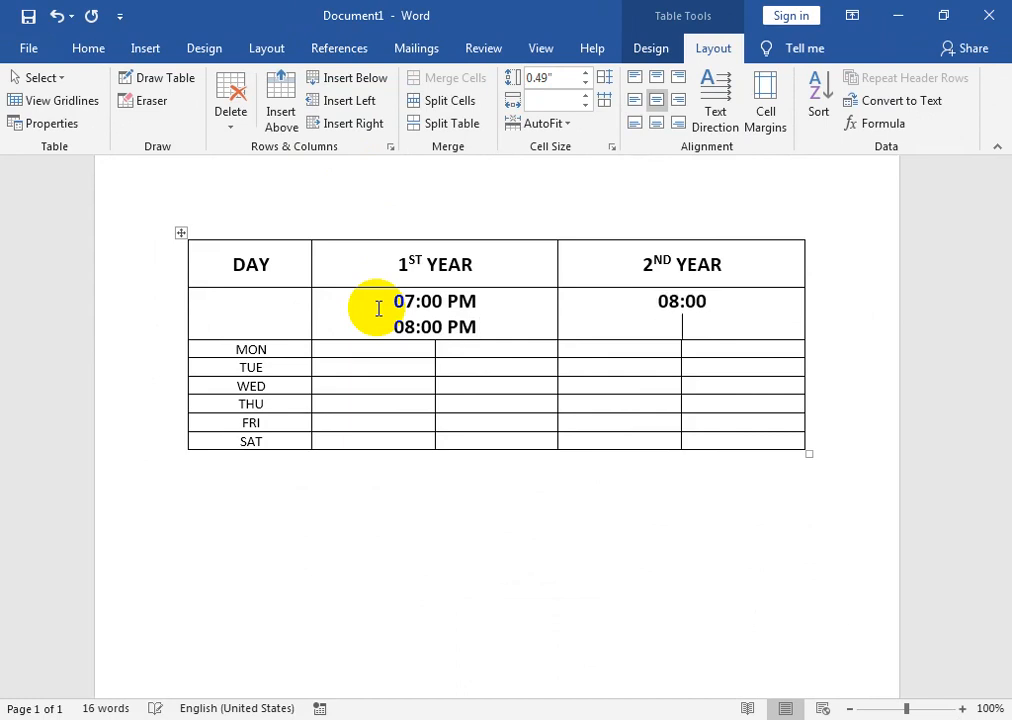
{"action": "type", "text": "09:00"}
{"action": "left_click", "coordinate": [356, 350]}
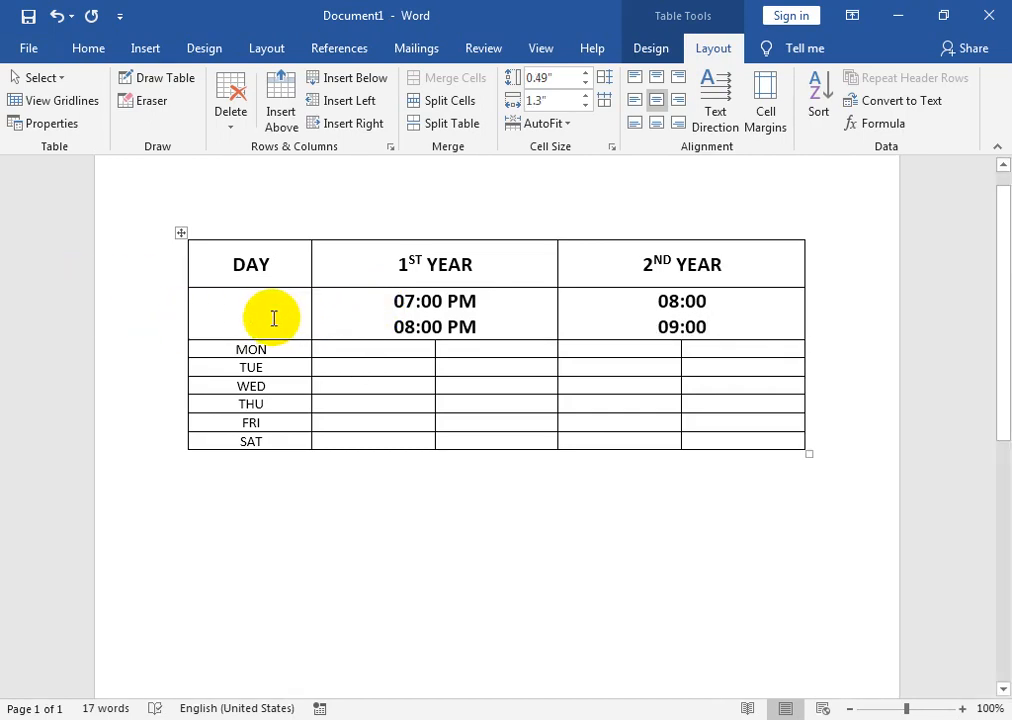
{"action": "type", "text": "TIE"}
{"action": "type", "text": "ME"}
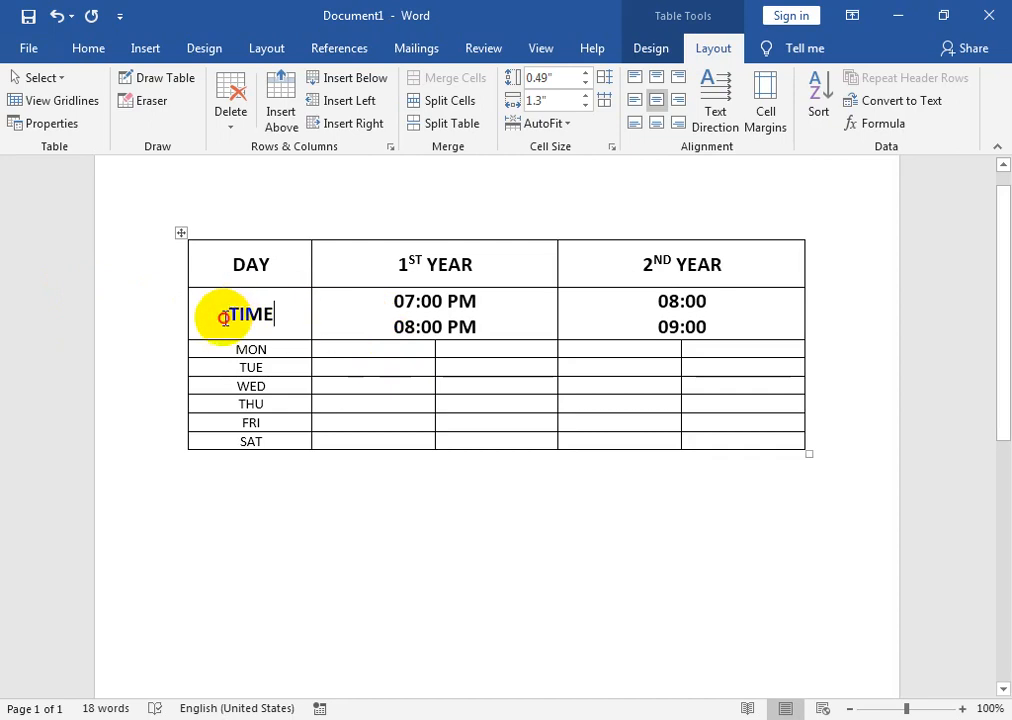
Reduce the text of the whole TIME row to font size 10
{"action": "left_click_drag", "start_coordinate": [208, 316], "coordinate": [745, 327]}
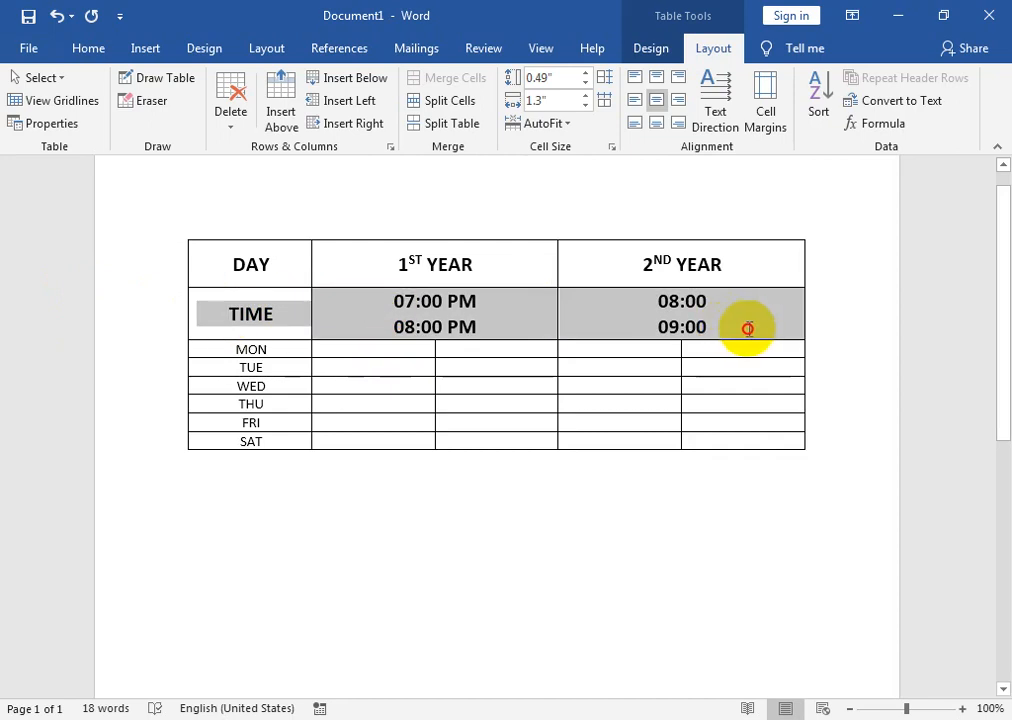
{"action": "left_click", "coordinate": [86, 48]}
{"action": "left_click", "coordinate": [247, 89]}
{"action": "left_click", "coordinate": [247, 89]}
{"action": "left_click", "coordinate": [247, 89]}
{"action": "left_click", "coordinate": [247, 89]}
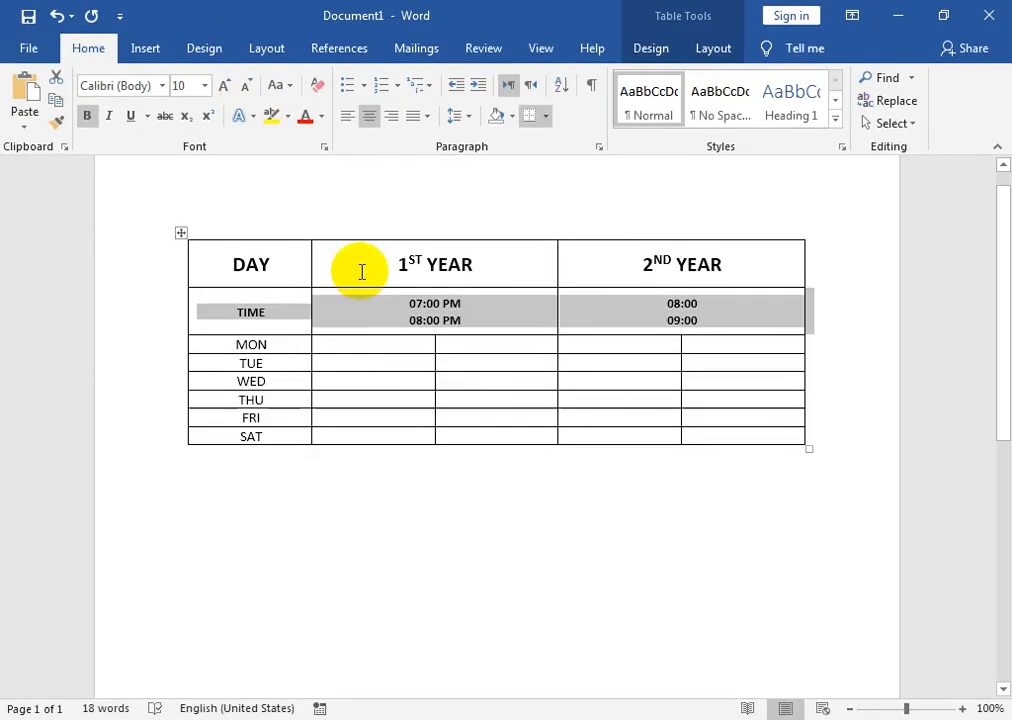
Enter ACCOUNTING and STATS in the two 1ST YEAR cells of the MON row
{"action": "left_click", "coordinate": [366, 344]}
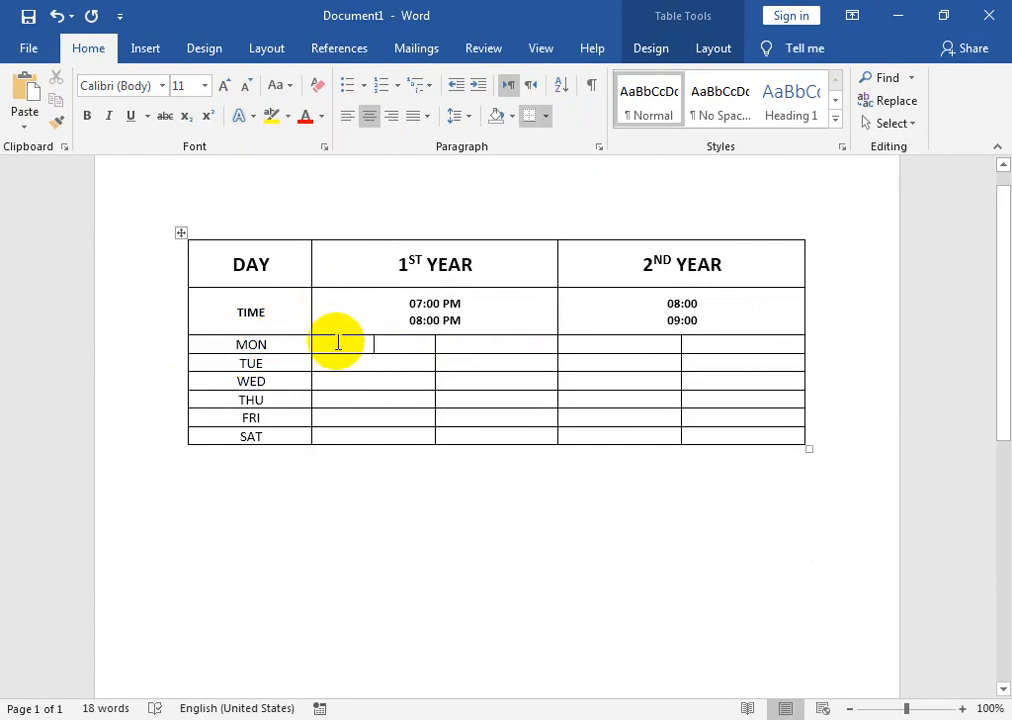
{"action": "type", "text": "ACCOUNTIG"}
{"action": "key", "text": "BackSpace"}
{"action": "key", "text": "BackSpace"}
{"action": "type", "text": "ING"}
{"action": "key", "text": "Tab"}
{"action": "type", "text": "A"}
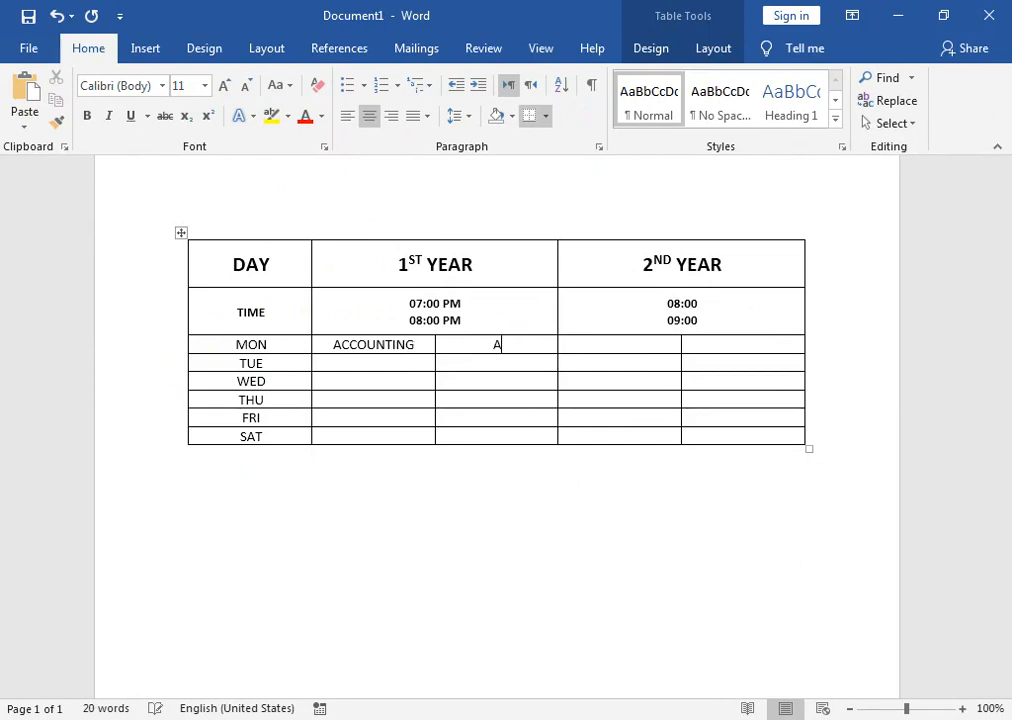
{"action": "type", "text": "TATS"}
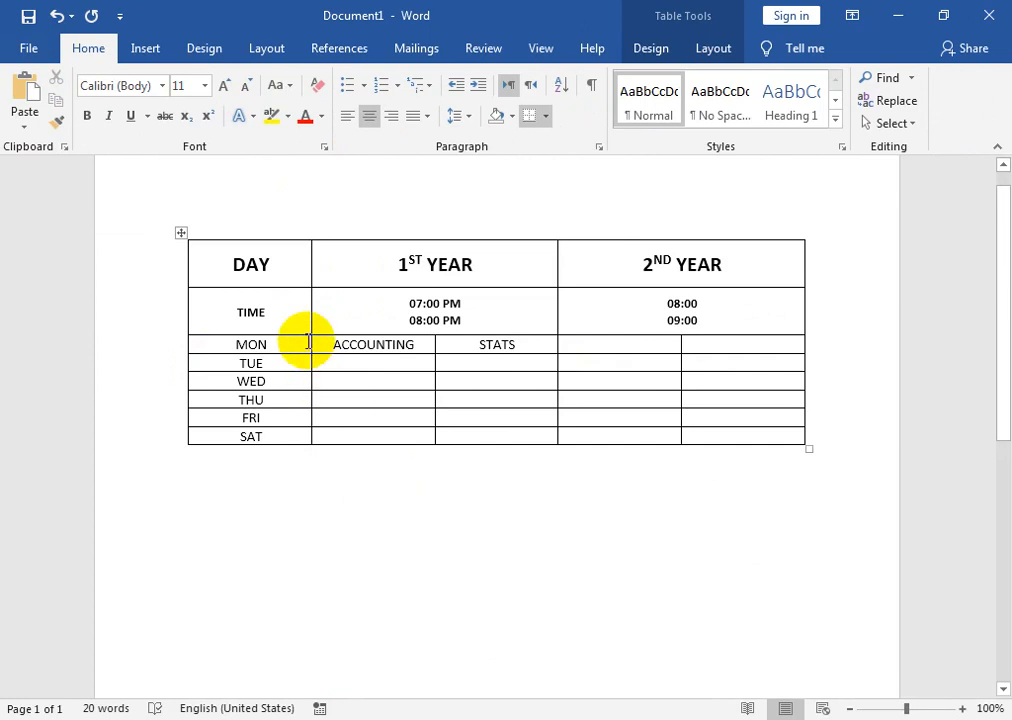
Copy the ACCOUNTING and STATS pair into the 2ND YEAR cells of TUE and SAT and the 1ST YEAR cells of THU
{"action": "left_click_drag", "start_coordinate": [334, 346], "coordinate": [465, 350]}
{"action": "key", "text": "ctrl+c"}
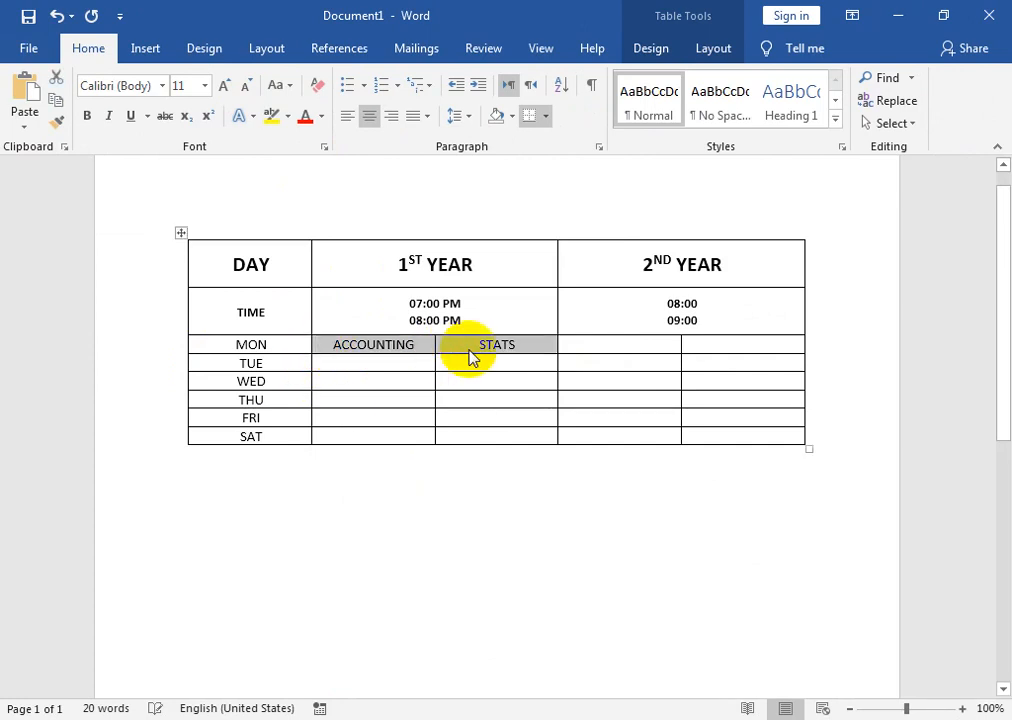
{"action": "left_click", "coordinate": [594, 364]}
{"action": "key", "text": "ctrl+v"}
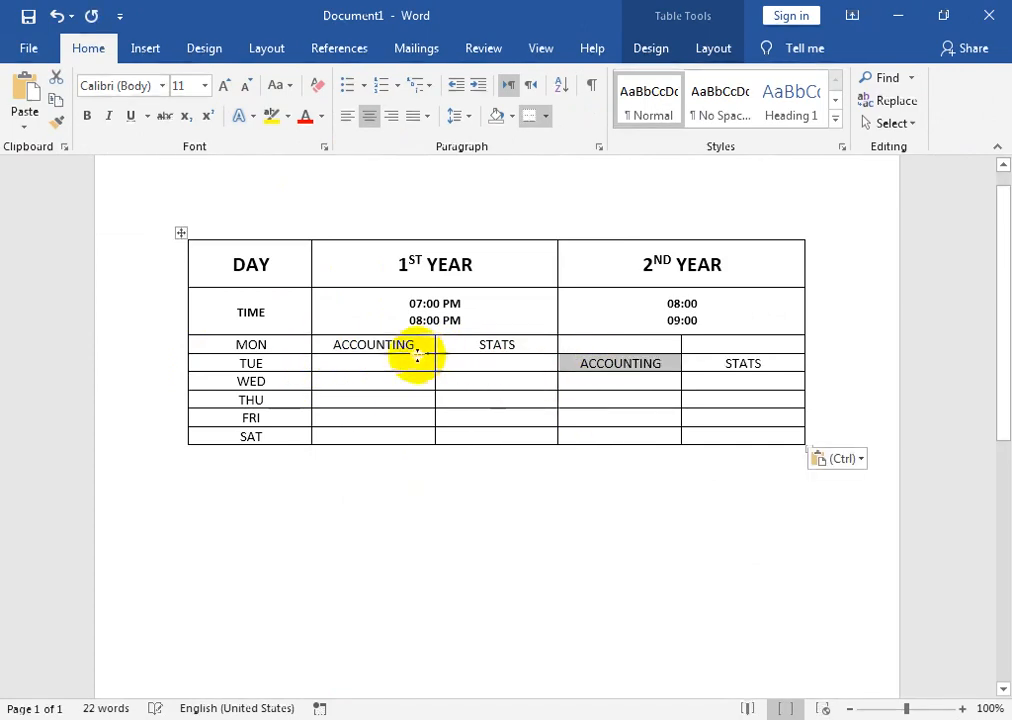
{"action": "left_click", "coordinate": [406, 398]}
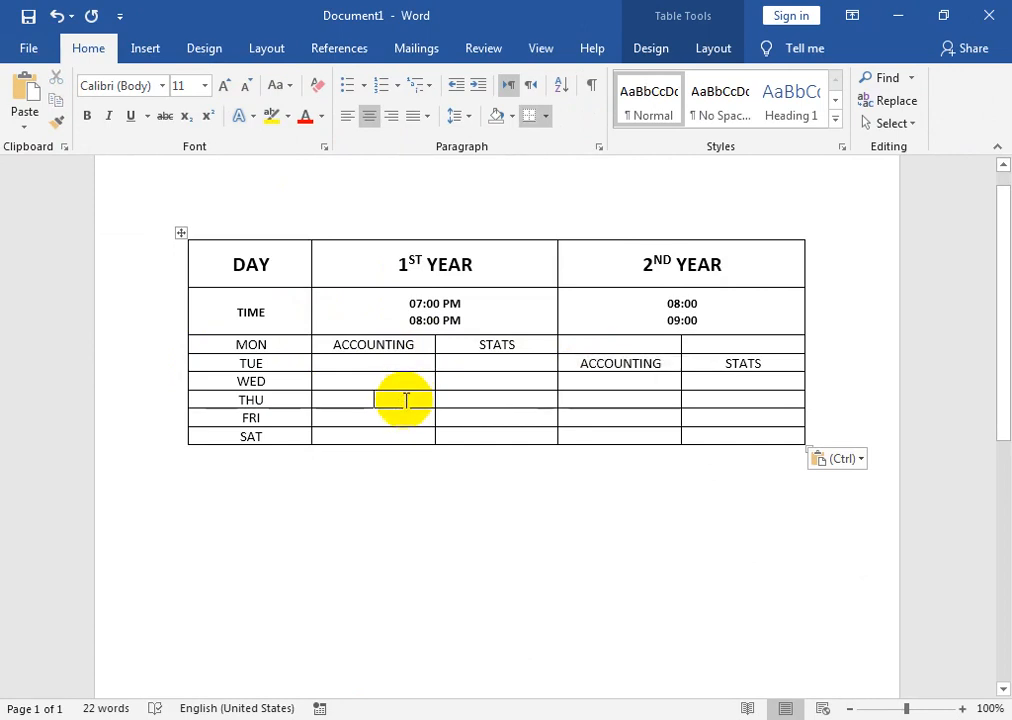
{"action": "key", "text": "ctrl+v"}
{"action": "left_click", "coordinate": [567, 437]}
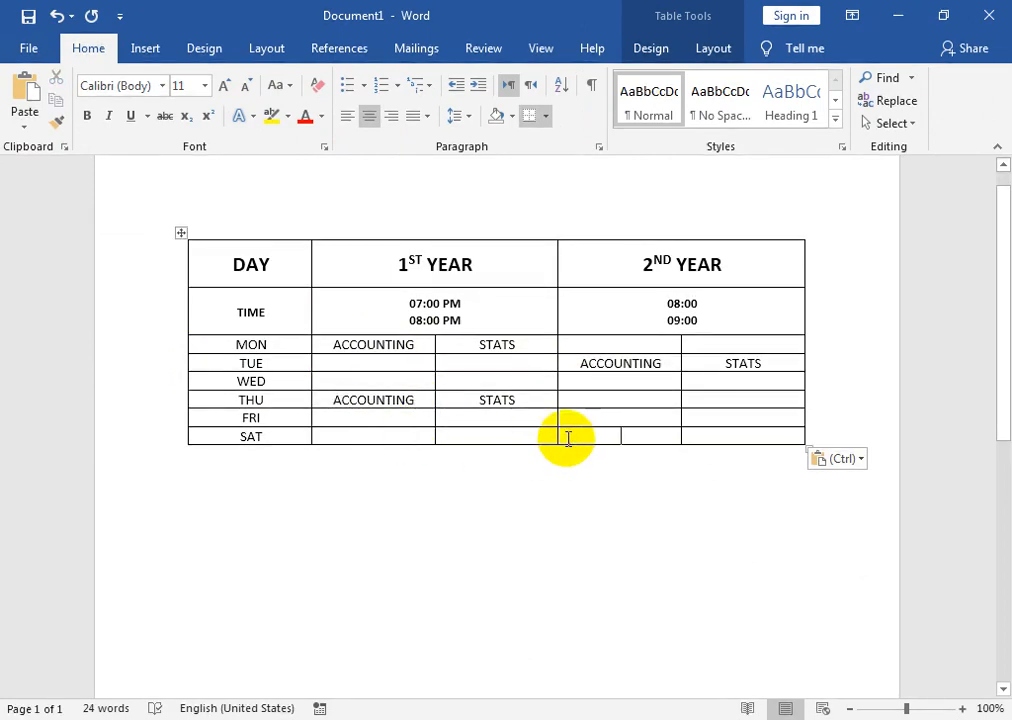
{"action": "key", "text": "ctrl+v"}
Enter ECONOMICS and AD. ACCOUNTING in the two 1ST YEAR cells of the TUE row, correcting the spelling of ECONOMICS
{"action": "left_click", "coordinate": [414, 364]}
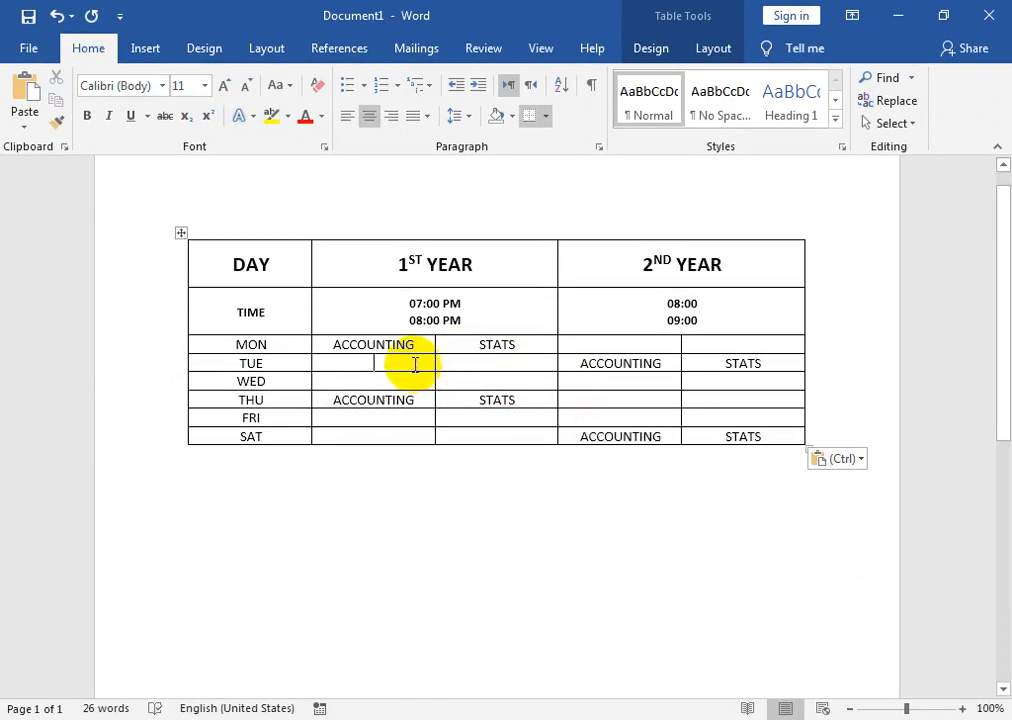
{"action": "key", "text": "ctrl"}
{"action": "key", "text": "Escape"}
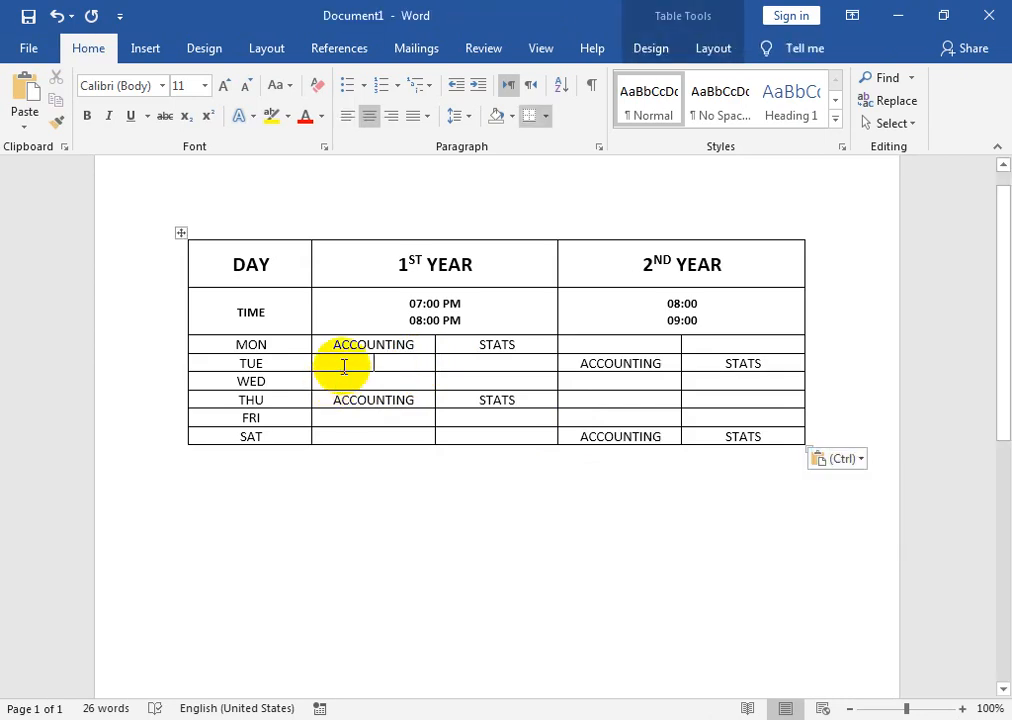
{"action": "type", "text": "ECNOMICS"}
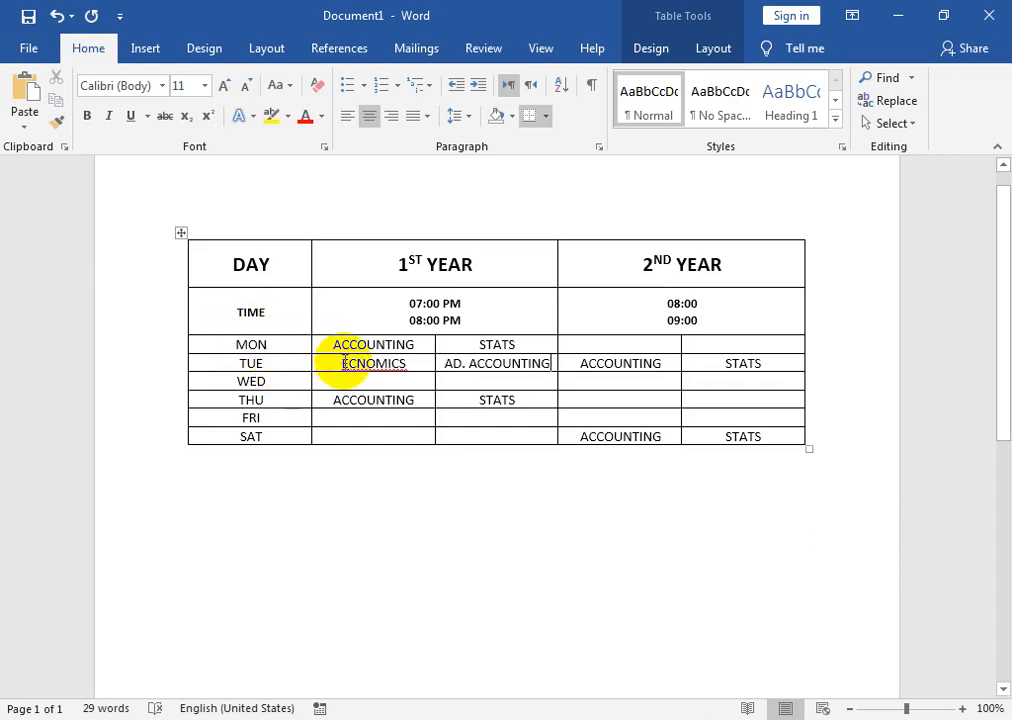
{"action": "right_click", "coordinate": [347, 366]}
{"action": "left_click", "coordinate": [339, 20]}
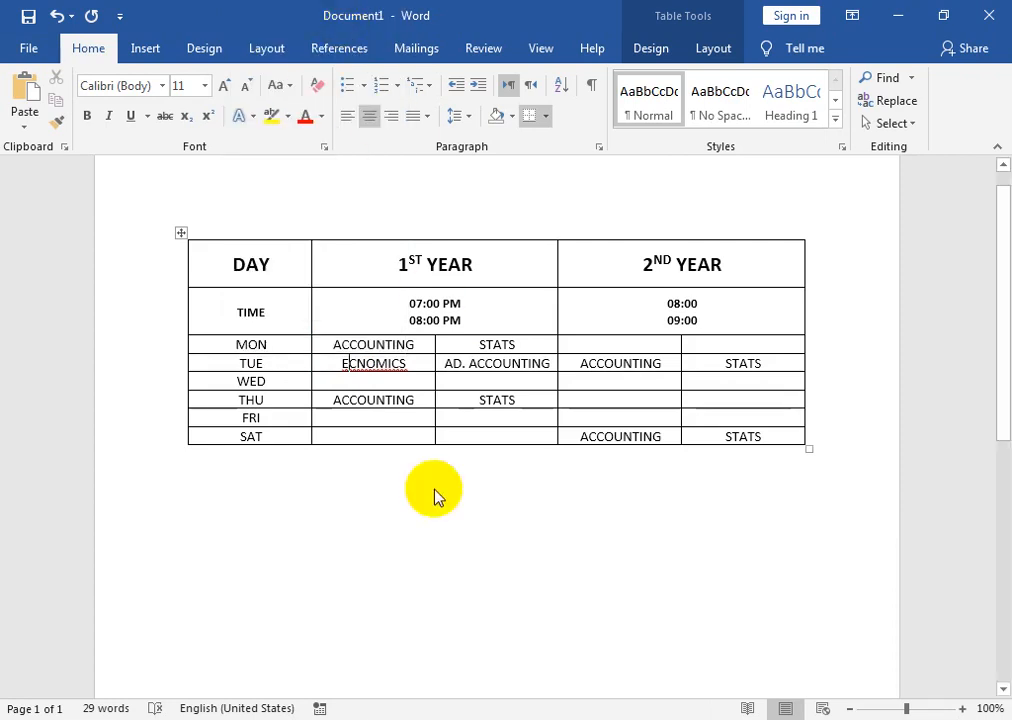
Copy the ECONOMICS and AD. ACCOUNTING pair into the 2ND YEAR cells of WED and THU and the 1ST YEAR cells of FRI
{"action": "left_click_drag", "start_coordinate": [338, 367], "coordinate": [490, 373]}
{"action": "key", "text": "ctrl+c"}
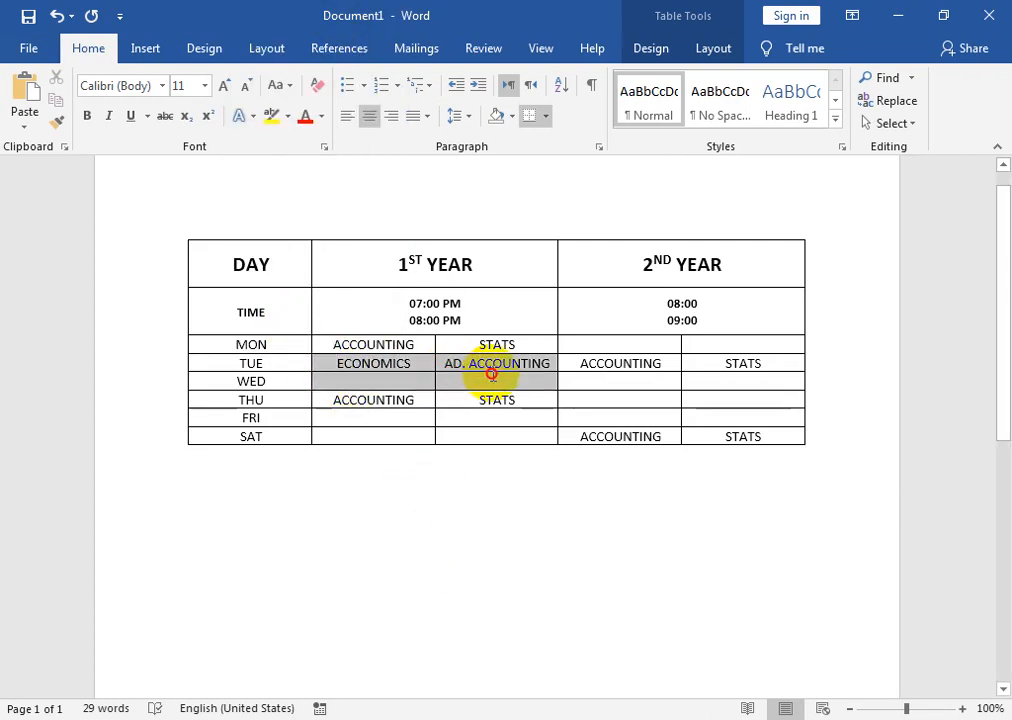
{"action": "left_click", "coordinate": [619, 386]}
{"action": "key", "text": "ctrl+v"}
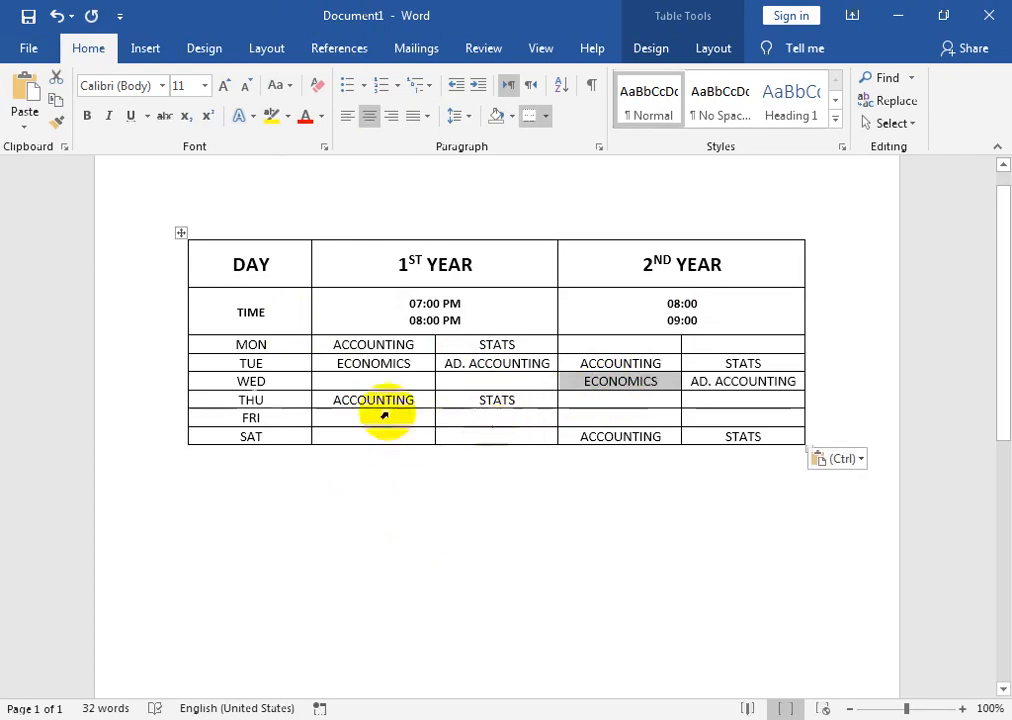
{"action": "left_click", "coordinate": [323, 412]}
{"action": "key", "text": "ctrl+v"}
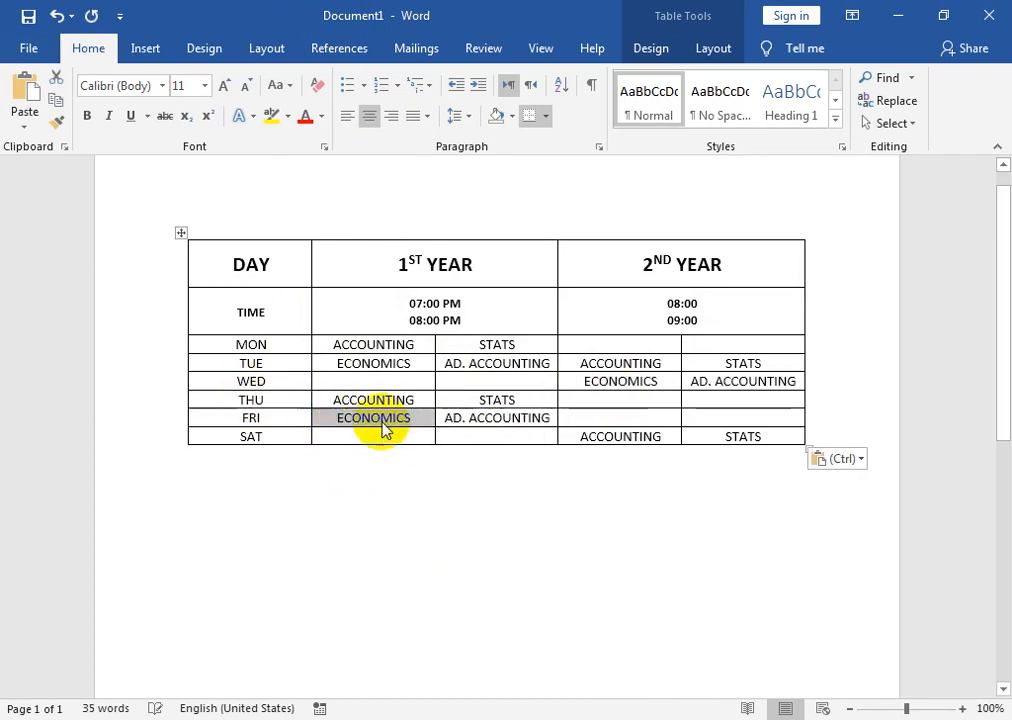
{"action": "left_click", "coordinate": [605, 405]}
{"action": "key", "text": "ctrl+v"}
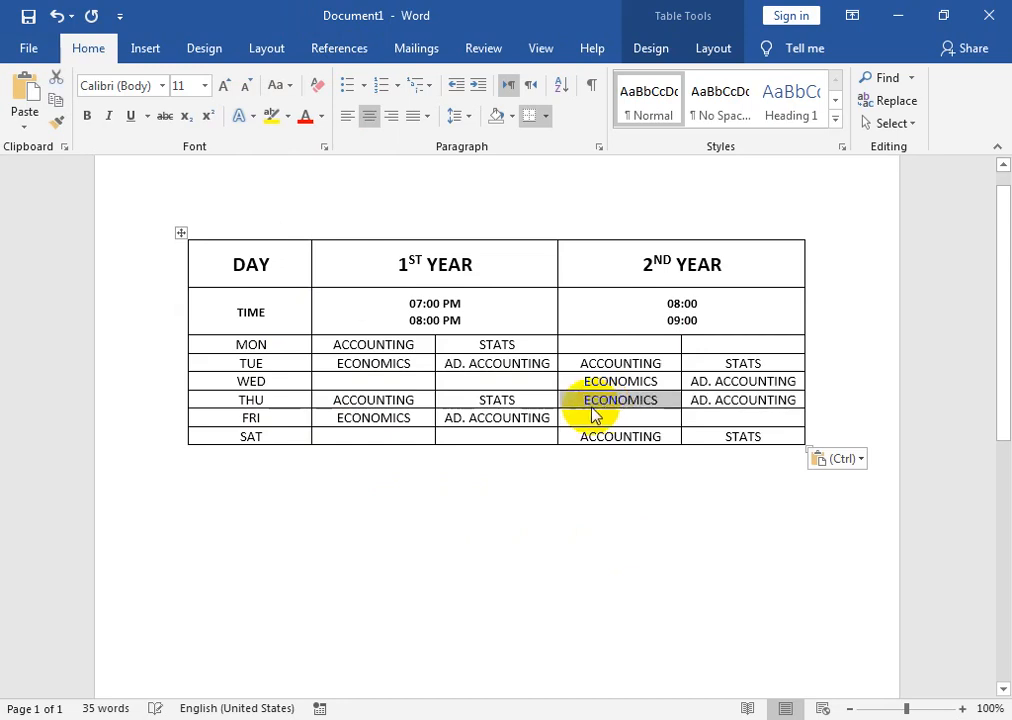
Enter BUSINESS LAW and COMPUTER in the two 2ND YEAR cells of the MON row
{"action": "left_click", "coordinate": [585, 347]}
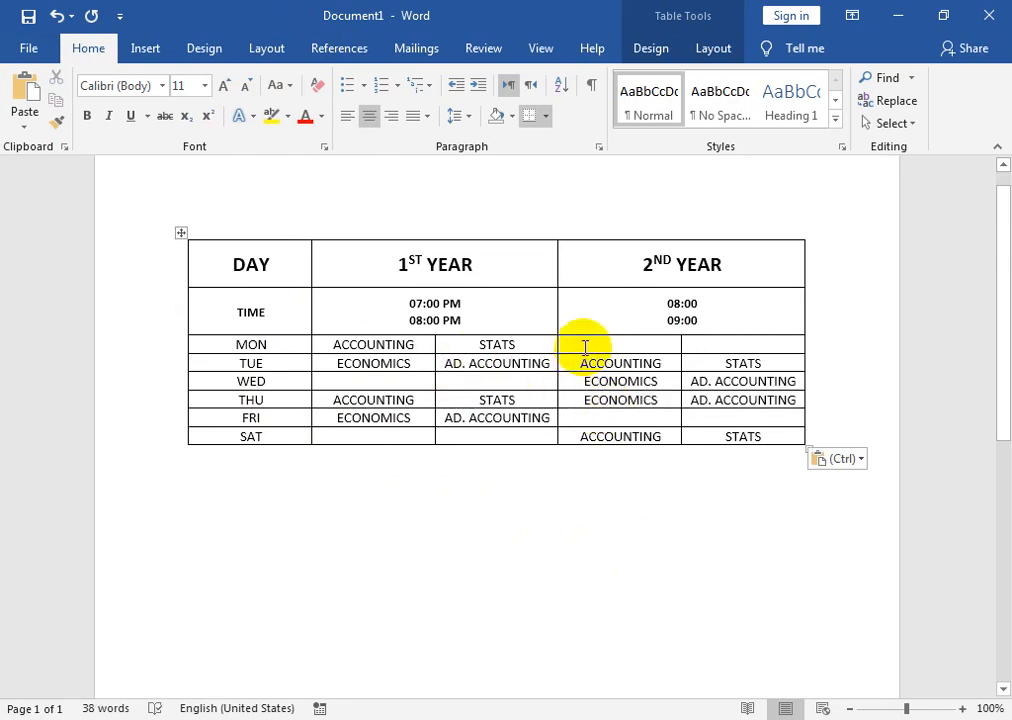
{"action": "key", "text": "ctrl"}
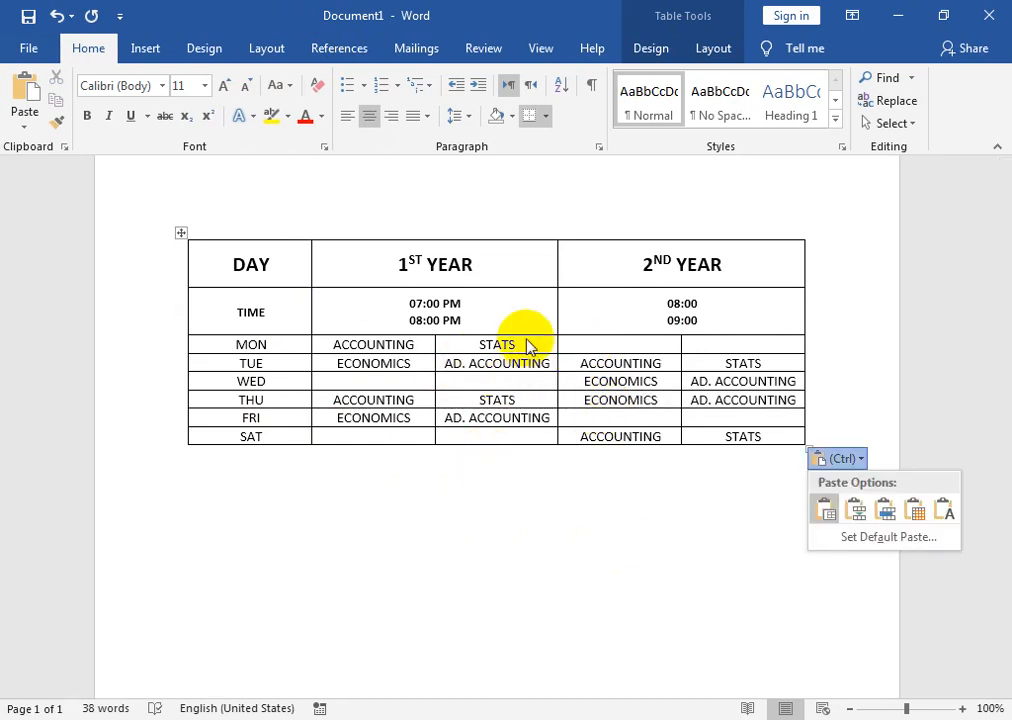
{"action": "left_click", "coordinate": [573, 352]}
{"action": "type", "text": "BUSINESS LAE"}
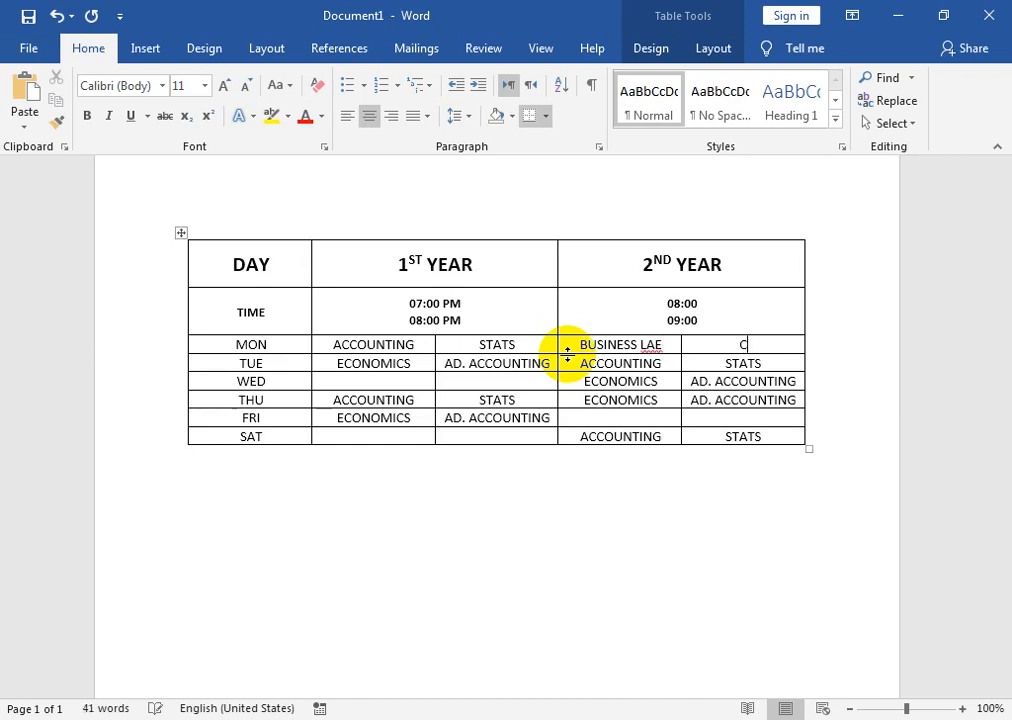
{"action": "key", "text": "BackSpace"}
{"action": "key", "text": "BackSpace"}
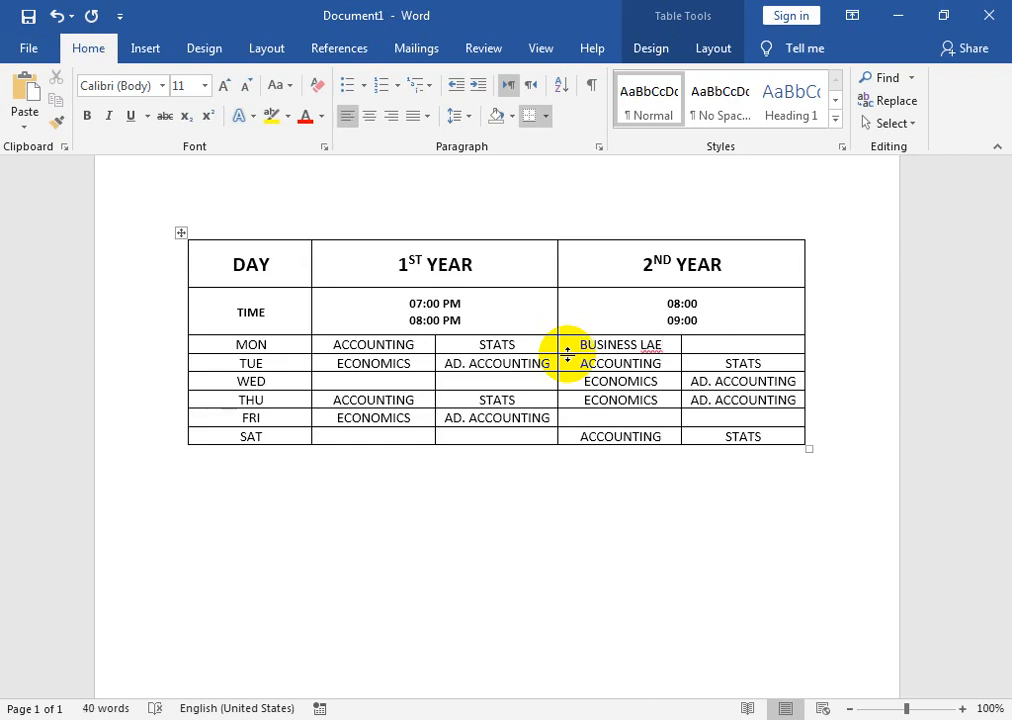
{"action": "left_click", "coordinate": [567, 352]}
{"action": "key", "text": "Right"}
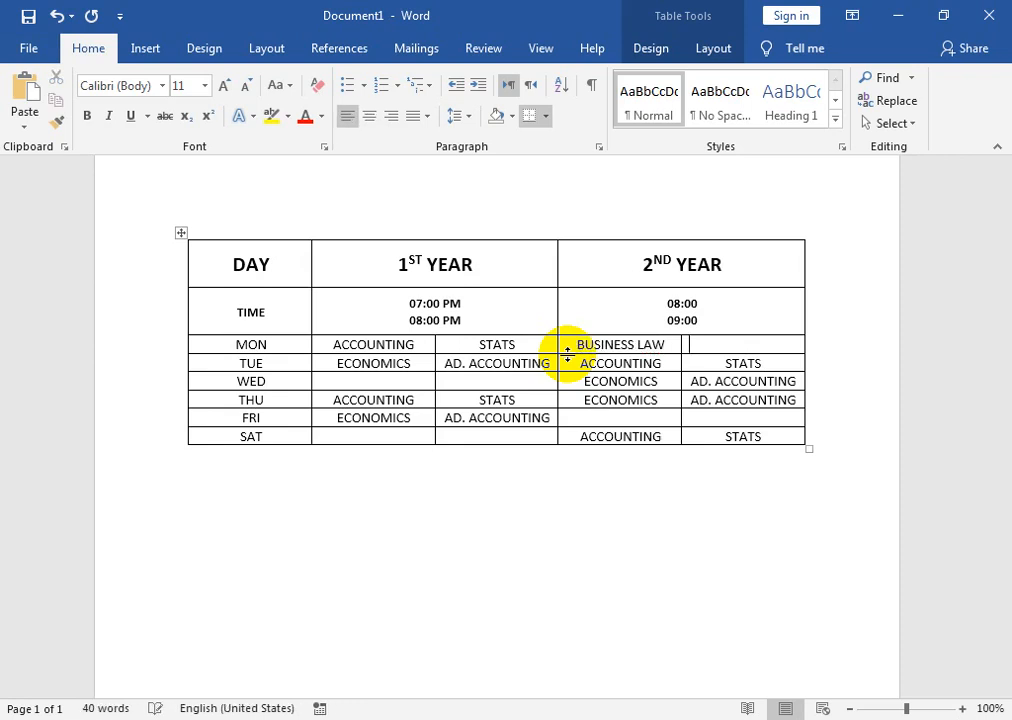
{"action": "left_click", "coordinate": [567, 352]}
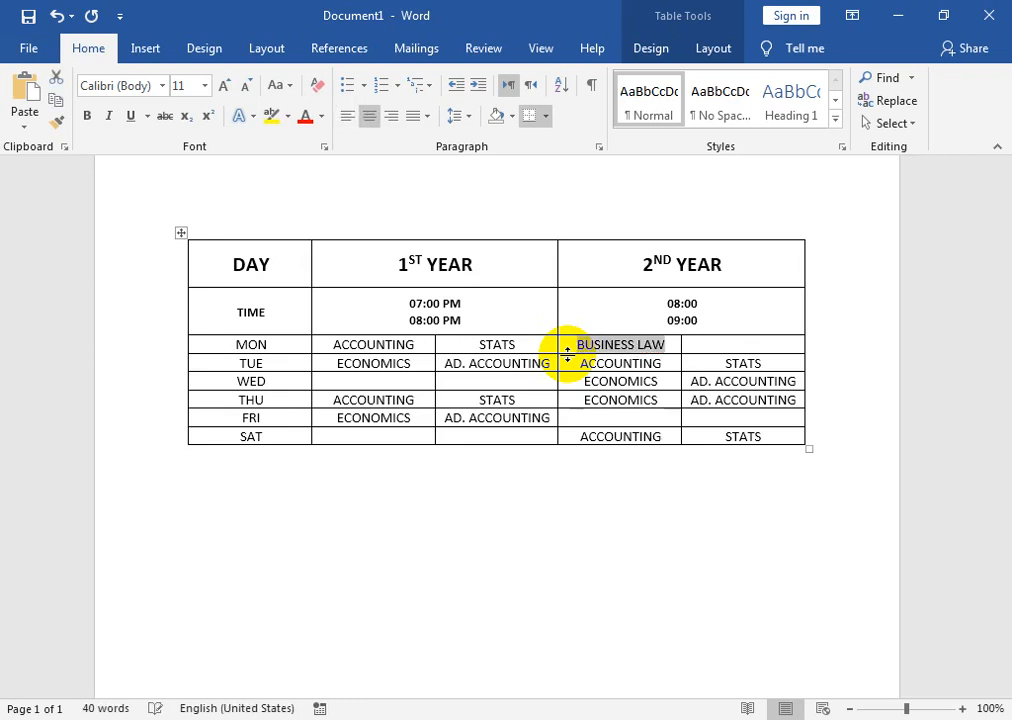
{"action": "key", "text": "Tab"}
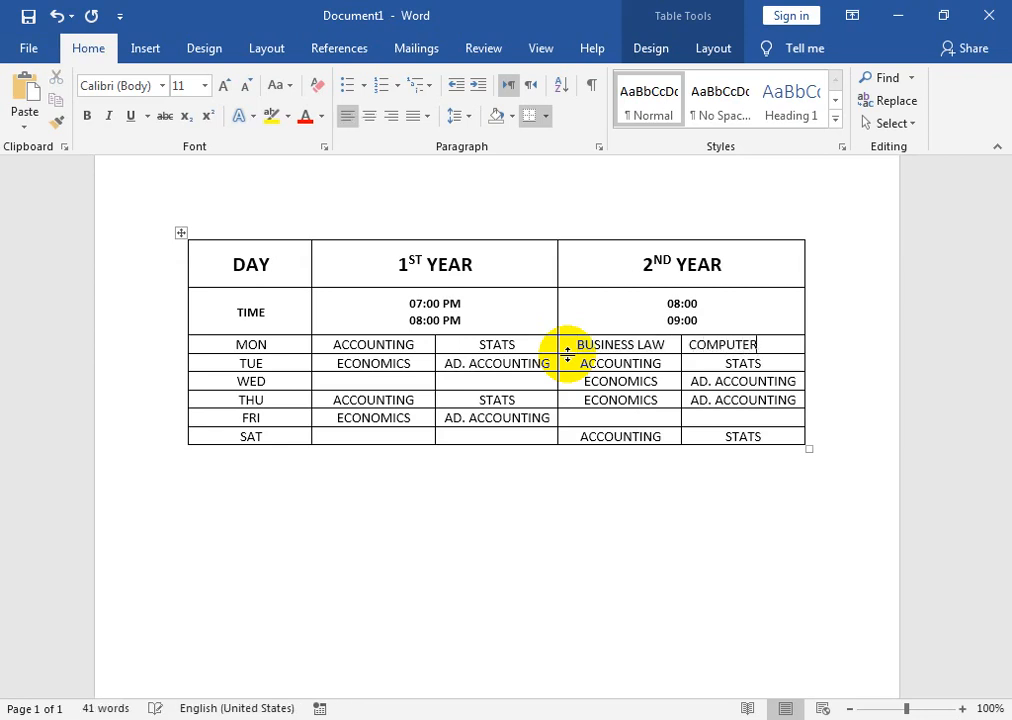
Copy the BUSINESS LAW and COMPUTER pair into the 2ND YEAR cells of FRI and the 1ST YEAR cells of WED and SAT
{"action": "left_click_drag", "start_coordinate": [575, 344], "coordinate": [735, 347]}
{"action": "key", "text": "ctrl+c"}
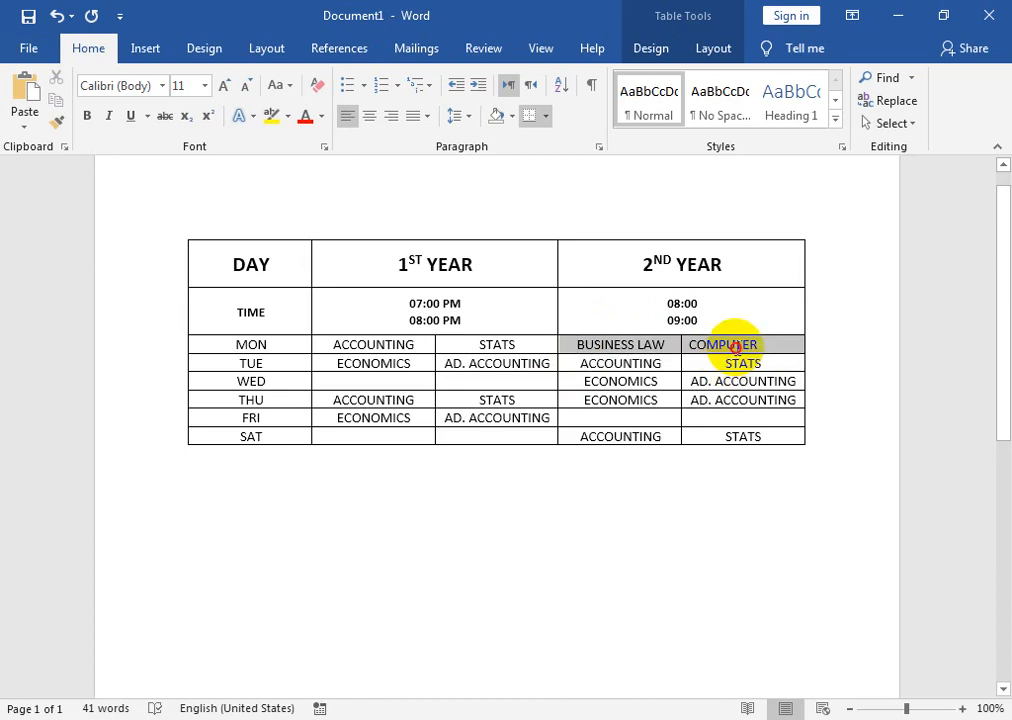
{"action": "left_click", "coordinate": [646, 417]}
{"action": "key", "text": "ctrl+v"}
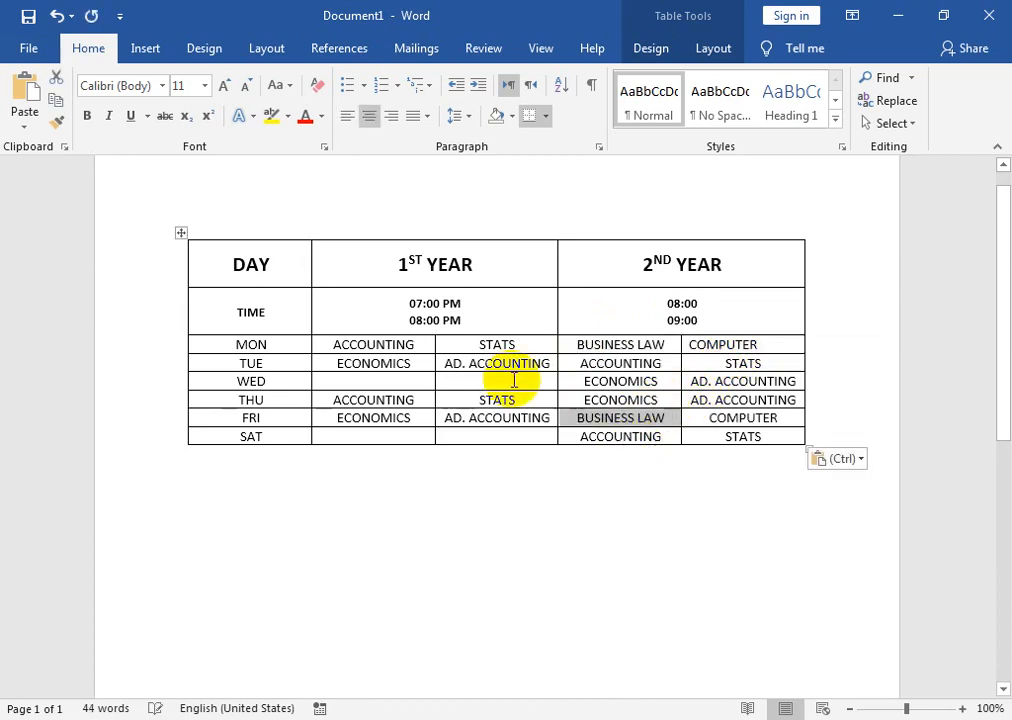
{"action": "left_click", "coordinate": [420, 381]}
{"action": "key", "text": "ctrl+v"}
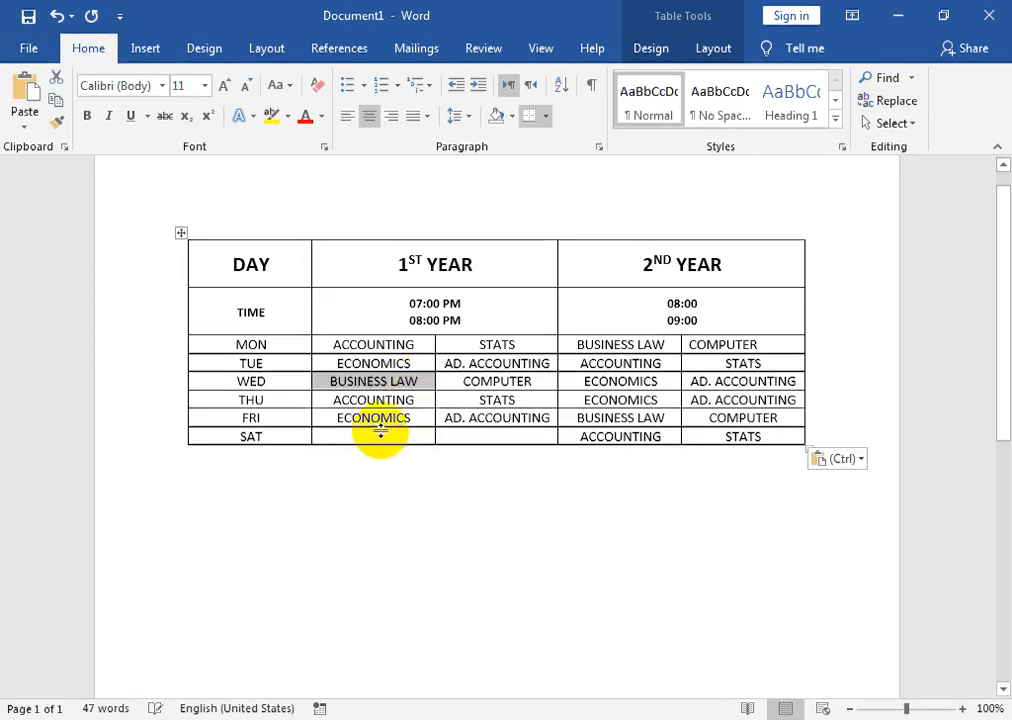
{"action": "left_click", "coordinate": [389, 436]}
{"action": "key", "text": "ctrl+v"}
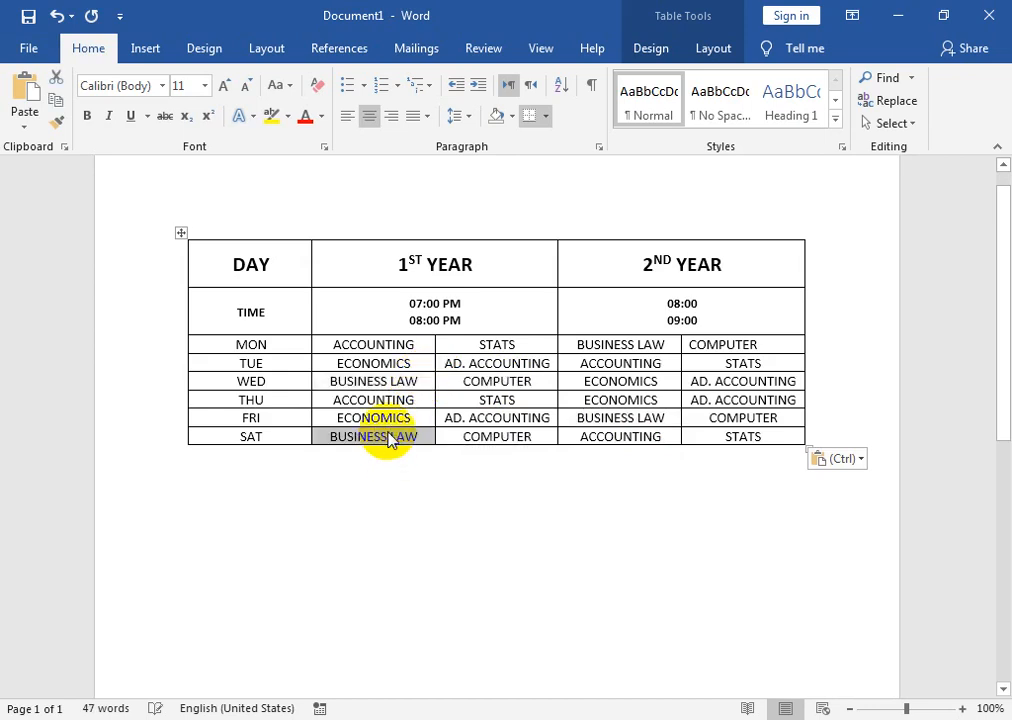
Move the table further down the page and enter the title COACHING CENTER SCHEDULE above it
{"action": "left_click", "coordinate": [316, 221]}
{"action": "left_click", "coordinate": [250, 232]}
{"action": "left_click_drag", "start_coordinate": [180, 233], "coordinate": [181, 398]}
{"action": "left_click", "coordinate": [241, 279]}
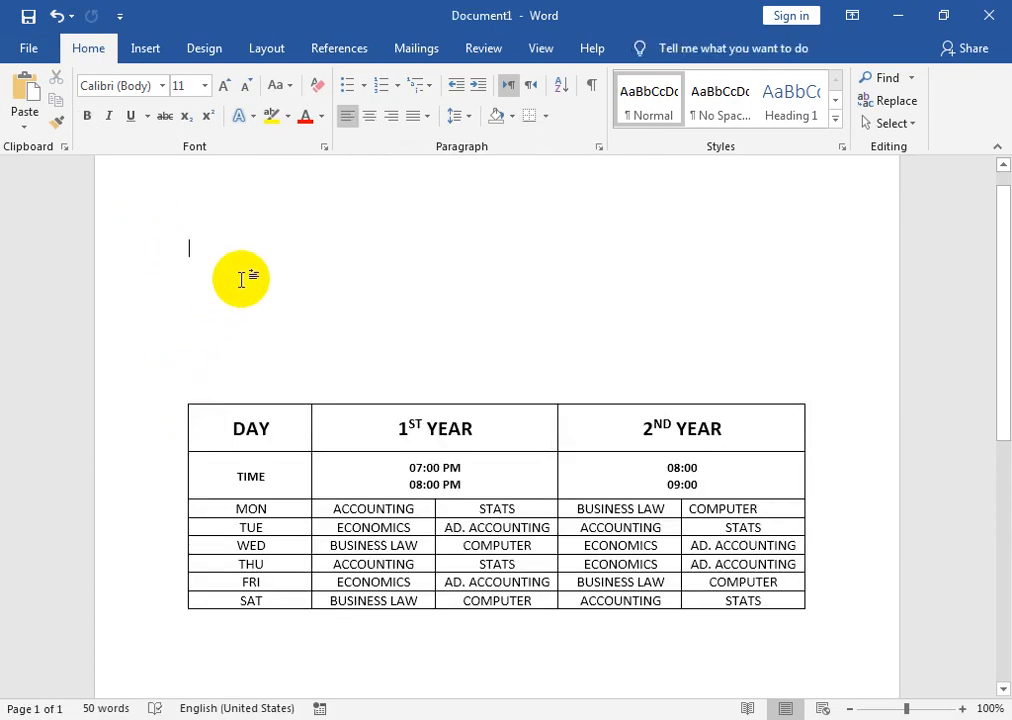
{"action": "type", "text": "co"}
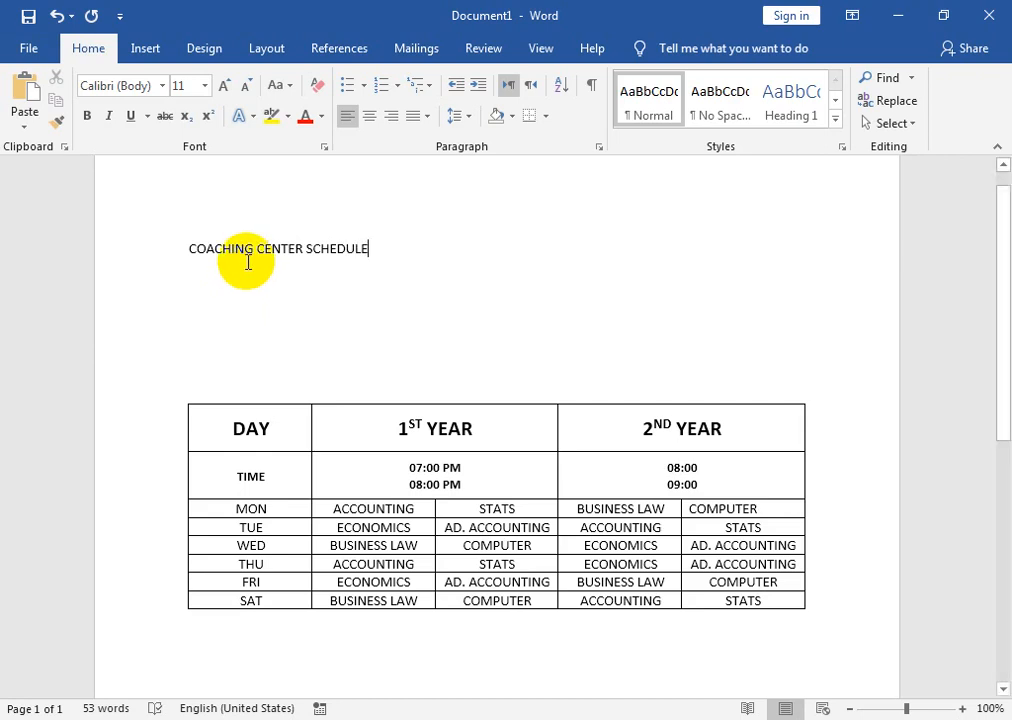
Enlarge the title COACHING CENTER SCHEDULE to font size 22
{"action": "key", "text": "ctrl+a"}
{"action": "left_click", "coordinate": [282, 262]}
{"action": "left_click_drag", "start_coordinate": [429, 244], "coordinate": [199, 230]}
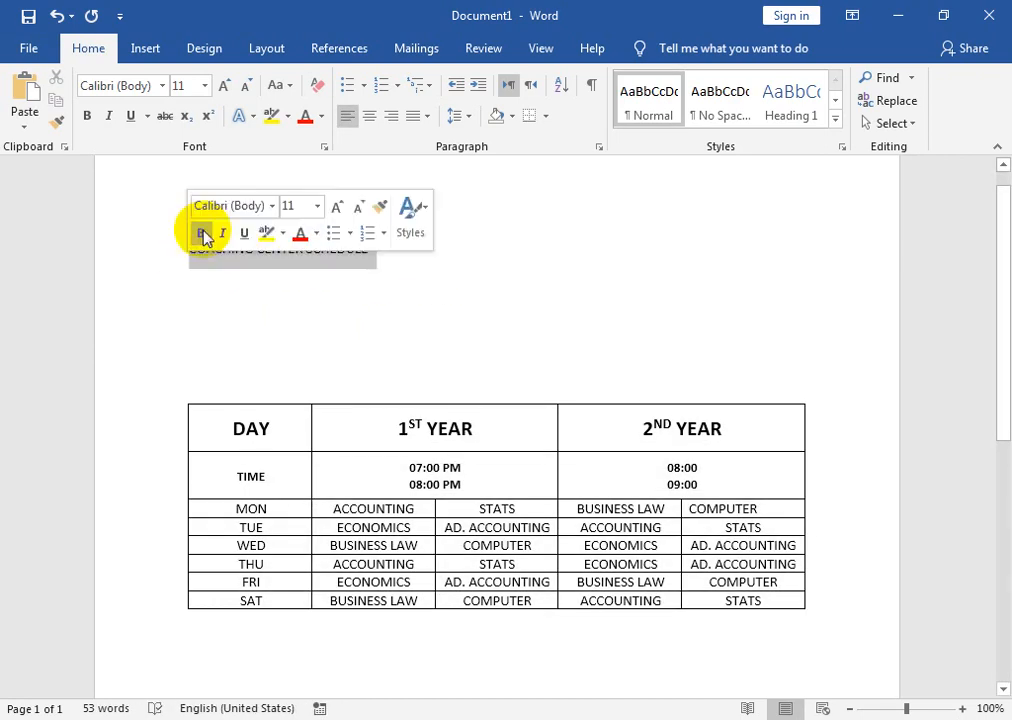
{"action": "left_click", "coordinate": [223, 85]}
{"action": "left_click", "coordinate": [223, 85]}
{"action": "left_click", "coordinate": [223, 85]}
{"action": "left_click", "coordinate": [223, 85]}
{"action": "left_click", "coordinate": [223, 85]}
{"action": "left_click", "coordinate": [223, 85]}
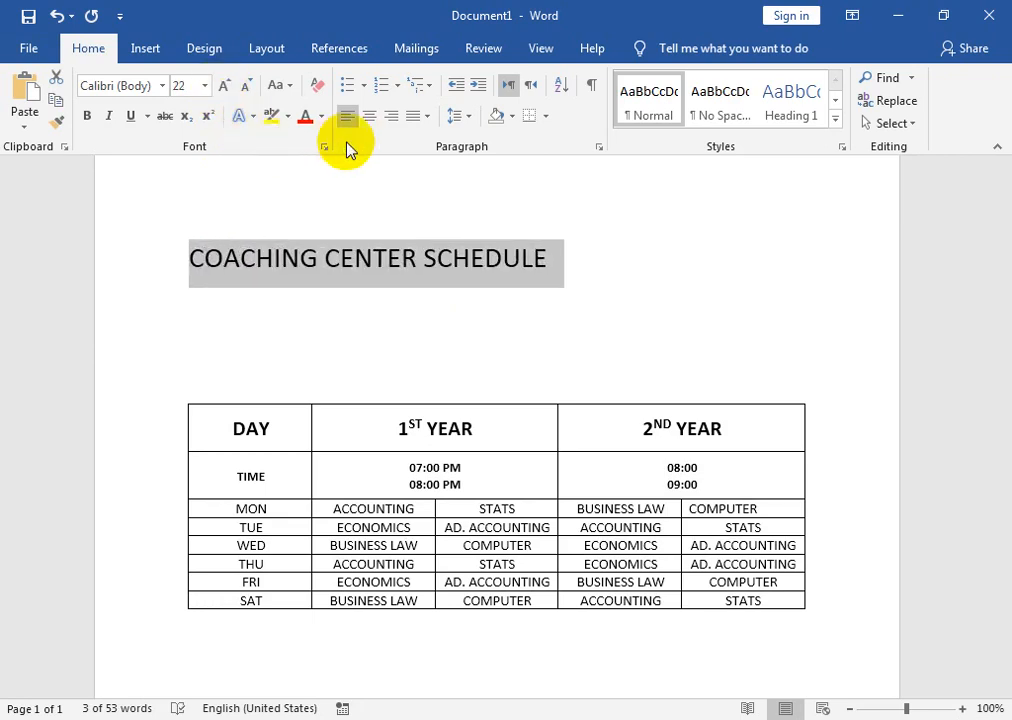
Centre the title COACHING CENTER SCHEDULE and enlarge it to font size 24
{"action": "left_click", "coordinate": [368, 116]}
{"action": "left_click", "coordinate": [225, 85]}
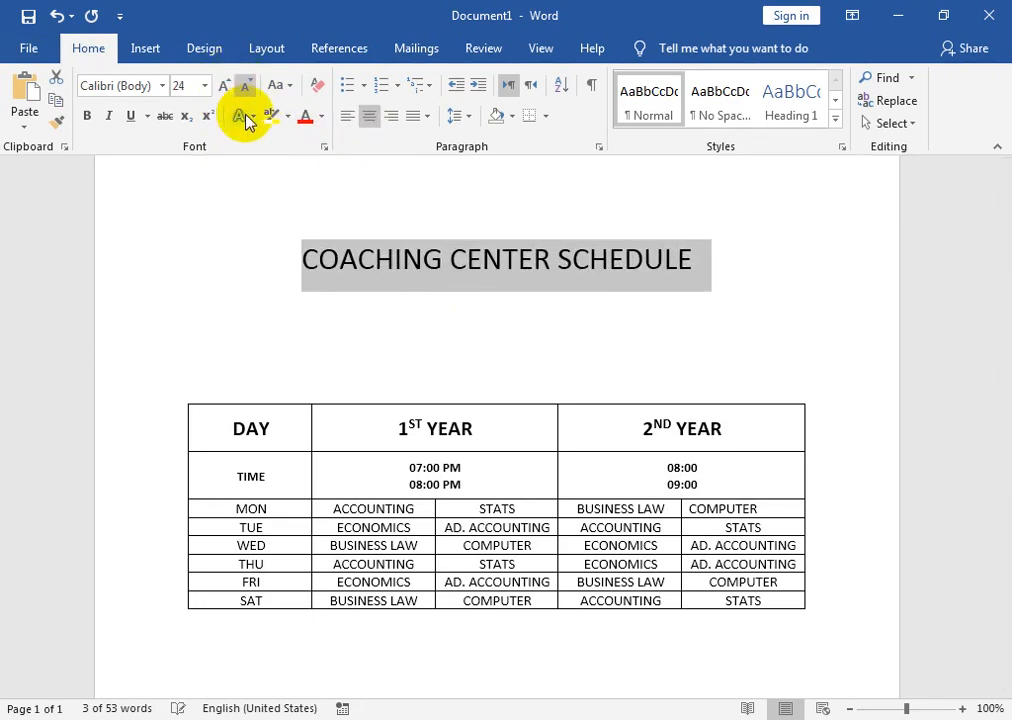
{"action": "left_click", "coordinate": [246, 116]}
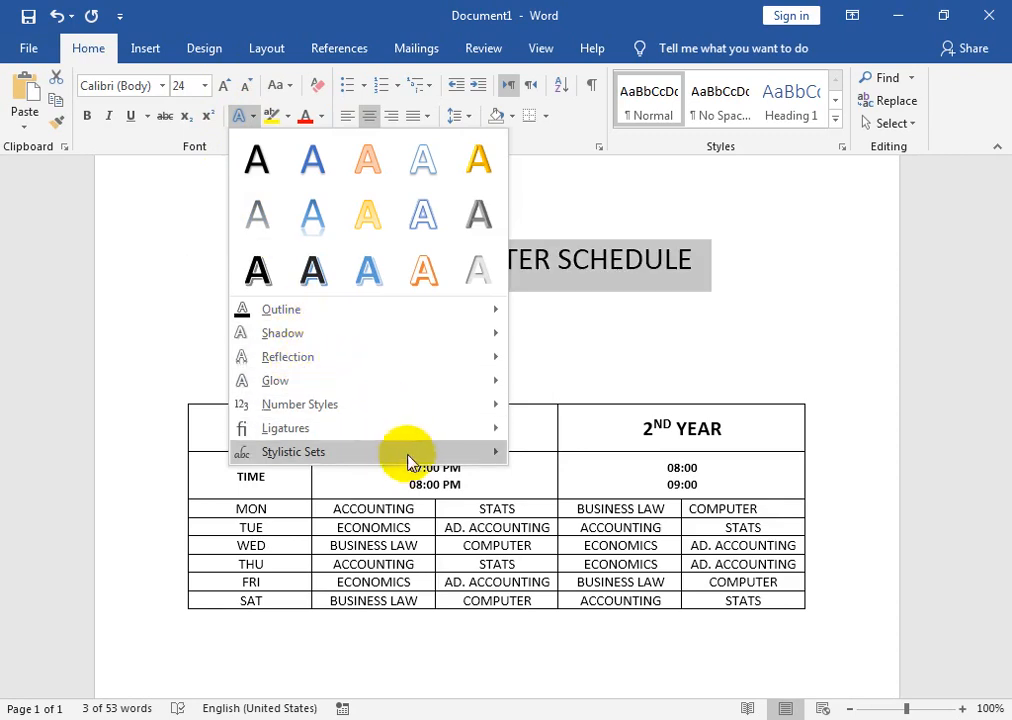
{"action": "mouse_move", "coordinate": [412, 452]}
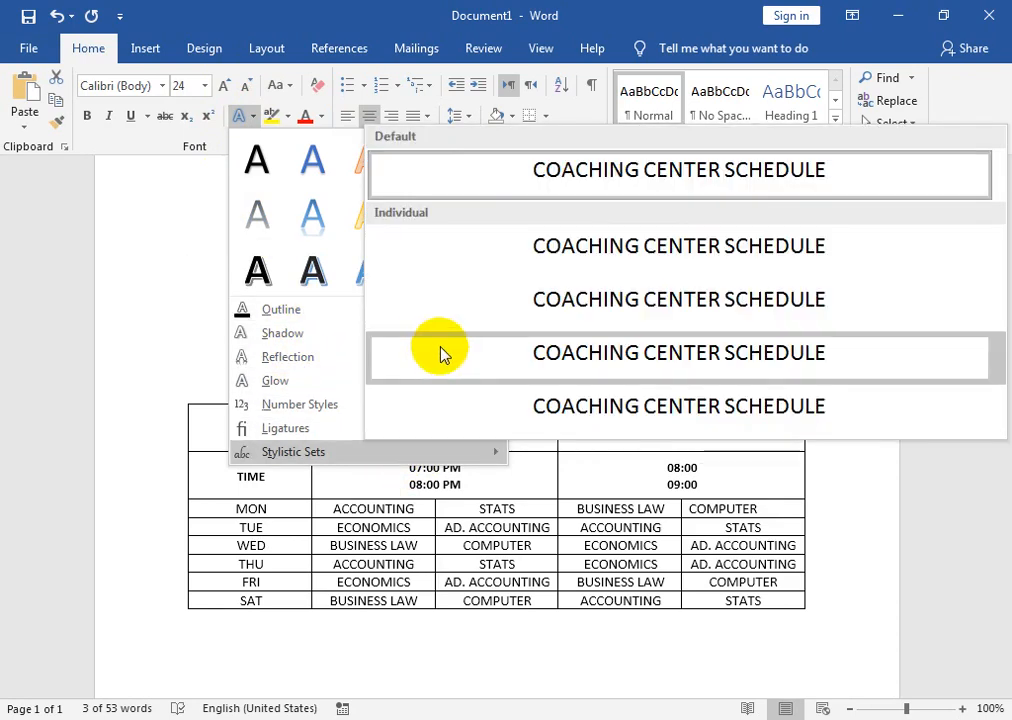
{"action": "left_click", "coordinate": [441, 353]}
{"action": "left_click", "coordinate": [310, 272]}
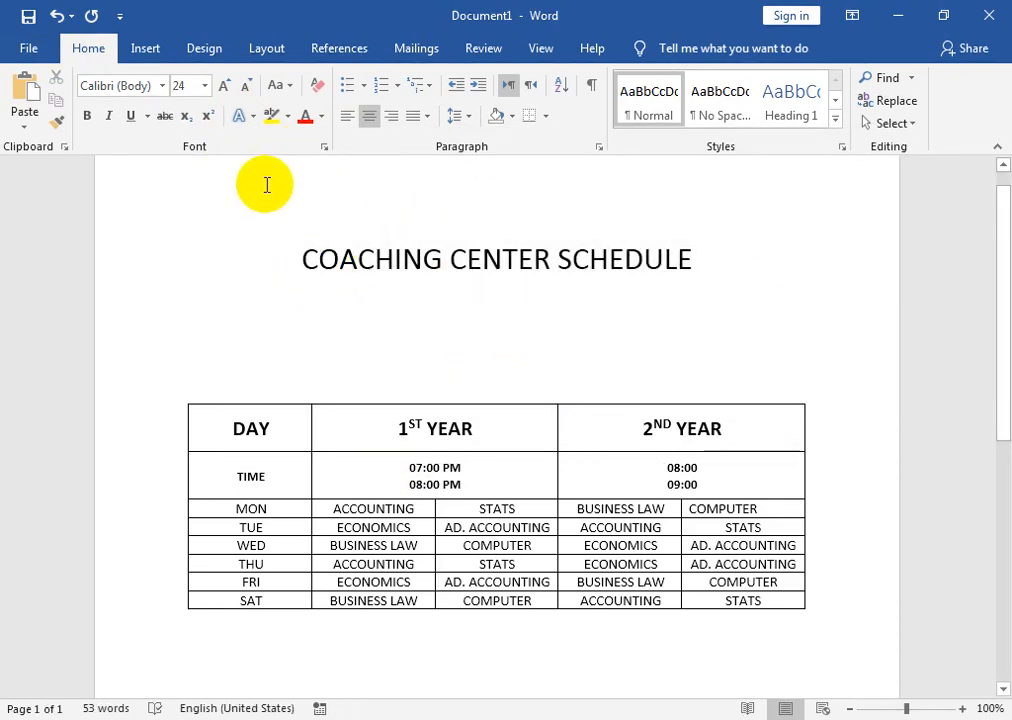
Set the title COACHING CENTER SCHEDULE in the Impact font at size 48
{"action": "triple_click", "coordinate": [680, 261]}
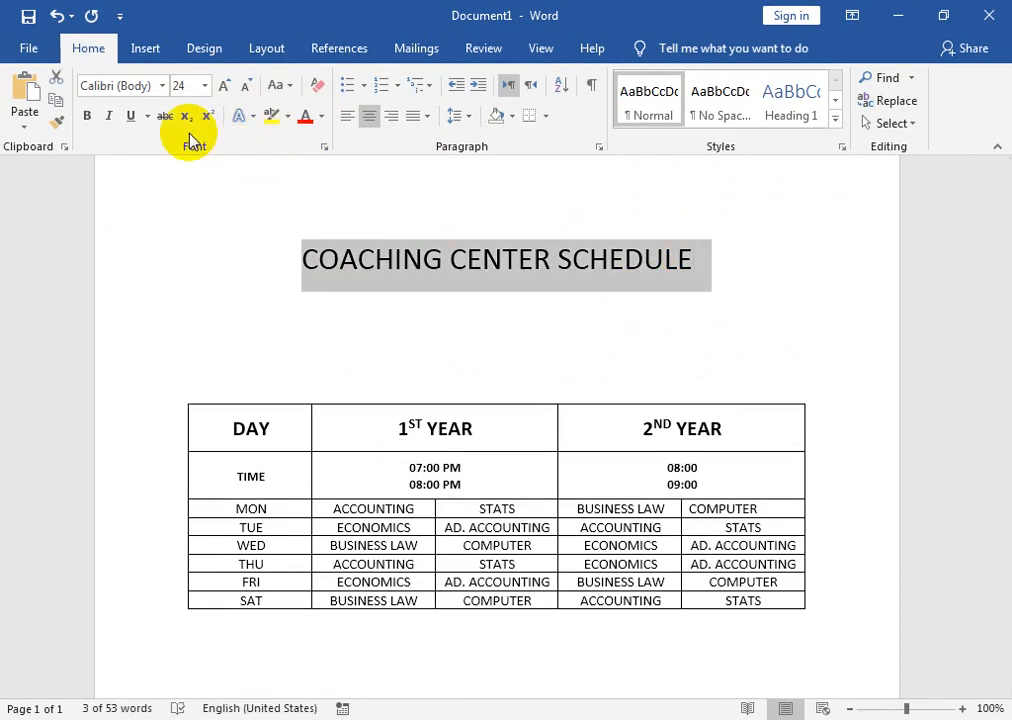
{"action": "left_click", "coordinate": [97, 84]}
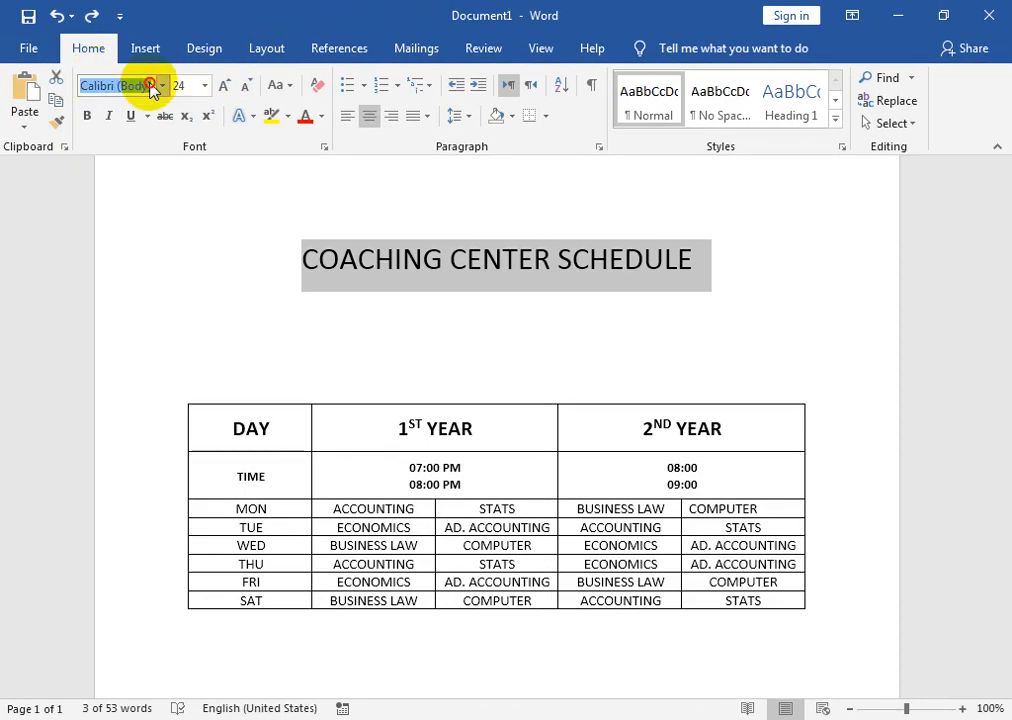
{"action": "key", "text": "Return"}
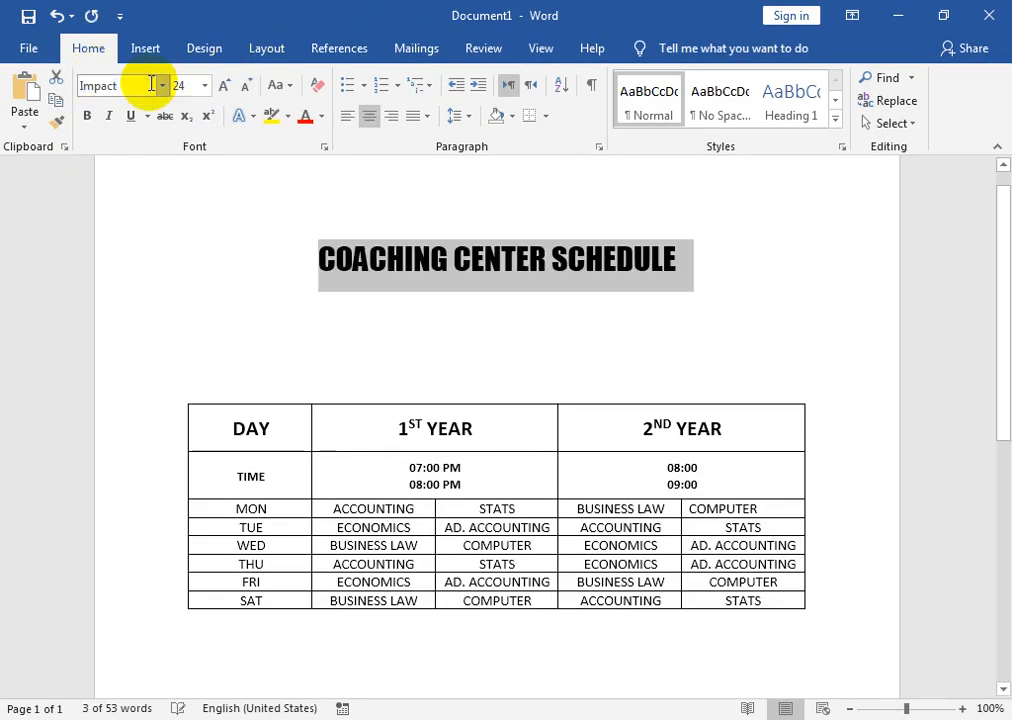
{"action": "left_click", "coordinate": [228, 87]}
{"action": "left_click", "coordinate": [232, 87]}
{"action": "left_click", "coordinate": [232, 87]}
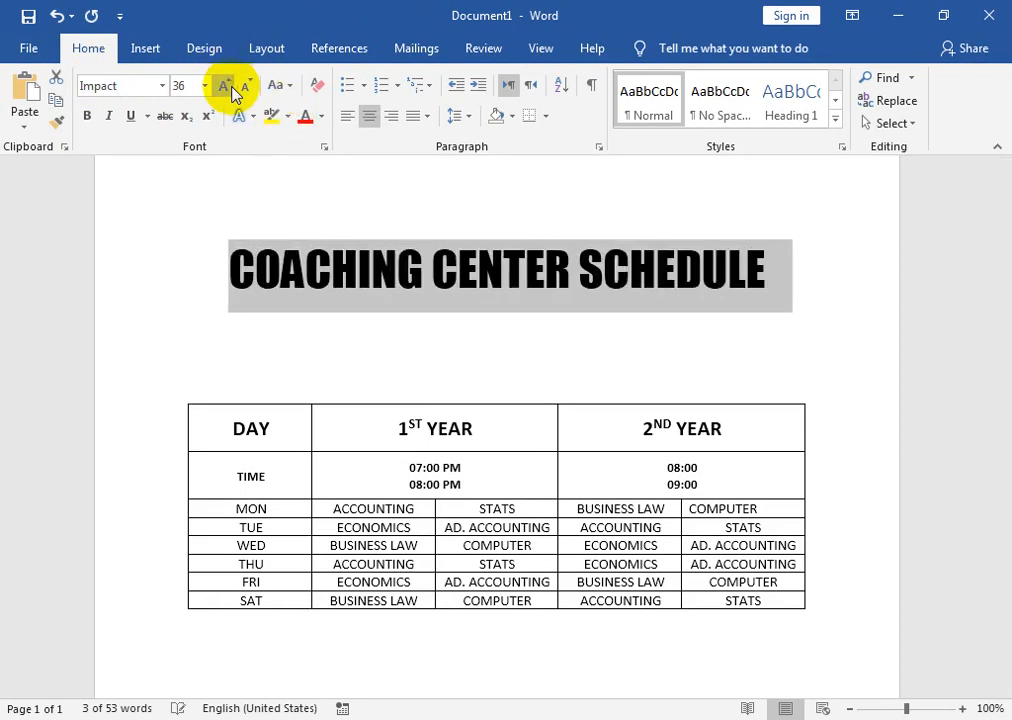
{"action": "left_click", "coordinate": [226, 86]}
{"action": "left_click", "coordinate": [458, 281]}
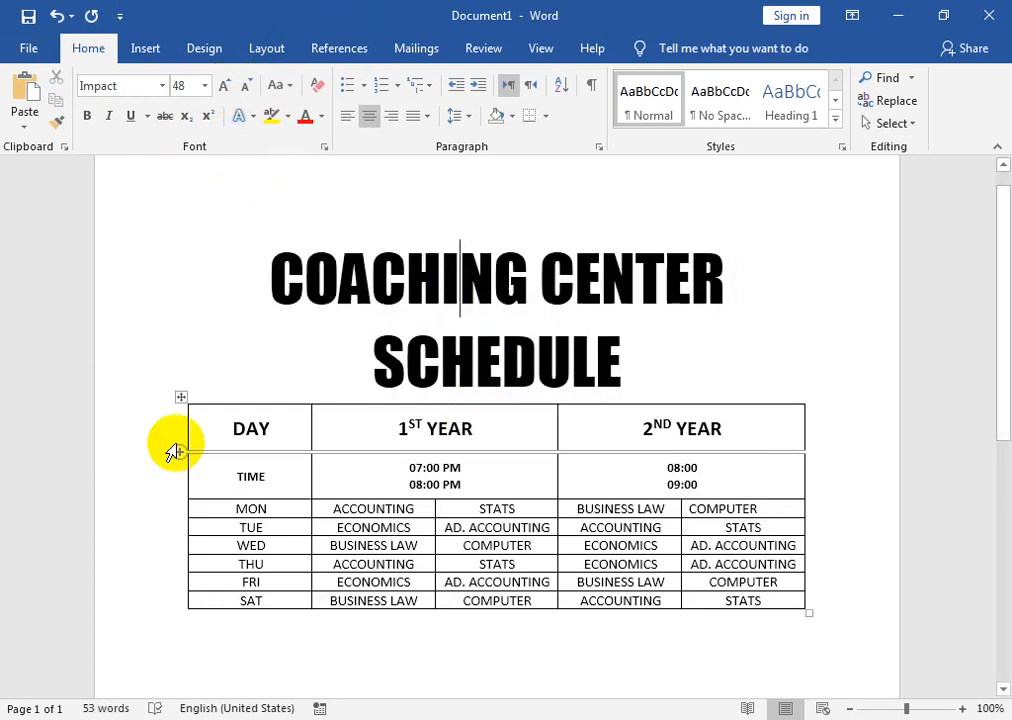
Shade the table's header row with DAY, 1ST YEAR and 2ND YEAR in the standard purple
{"action": "left_click_drag", "start_coordinate": [219, 428], "coordinate": [750, 428]}
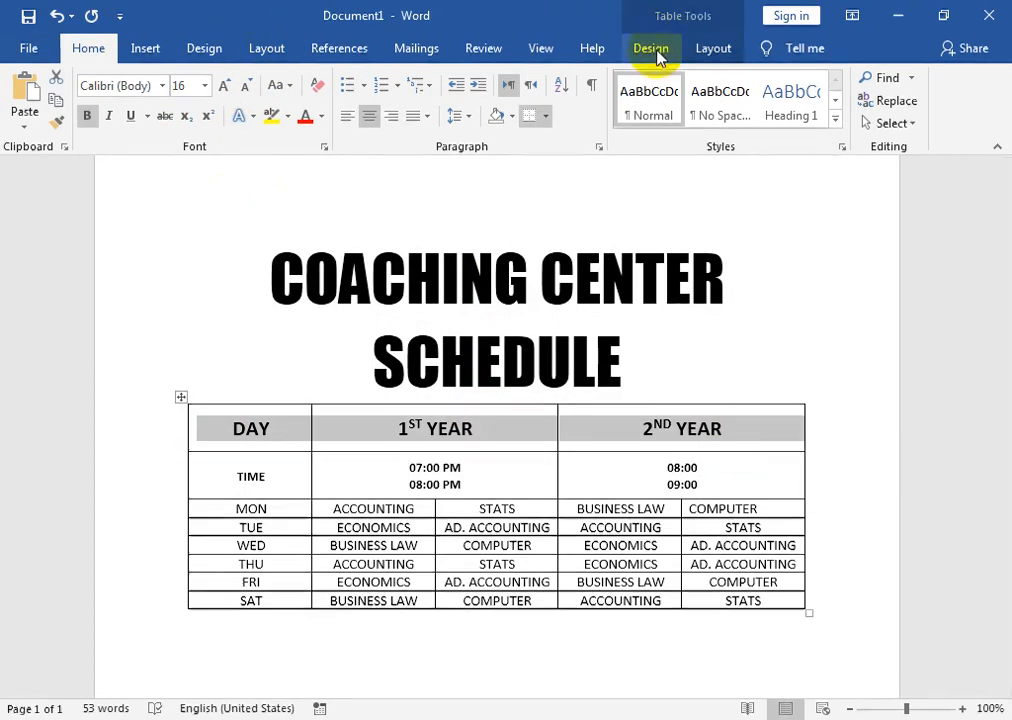
{"action": "left_click", "coordinate": [713, 48]}
{"action": "left_click", "coordinate": [645, 52]}
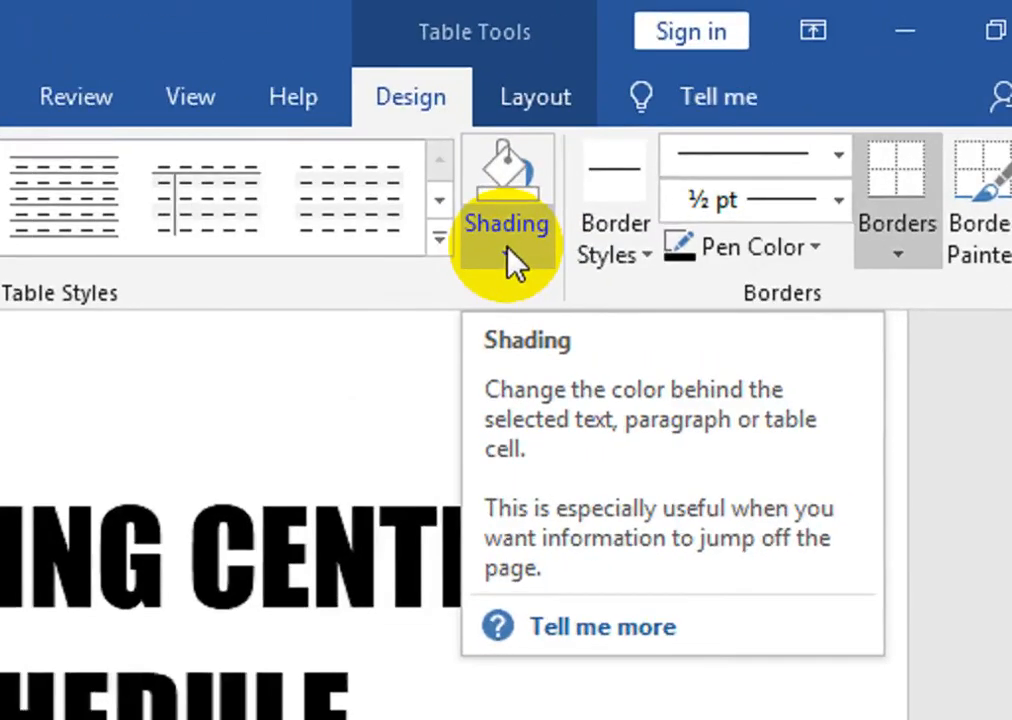
{"action": "left_click", "coordinate": [512, 258]}
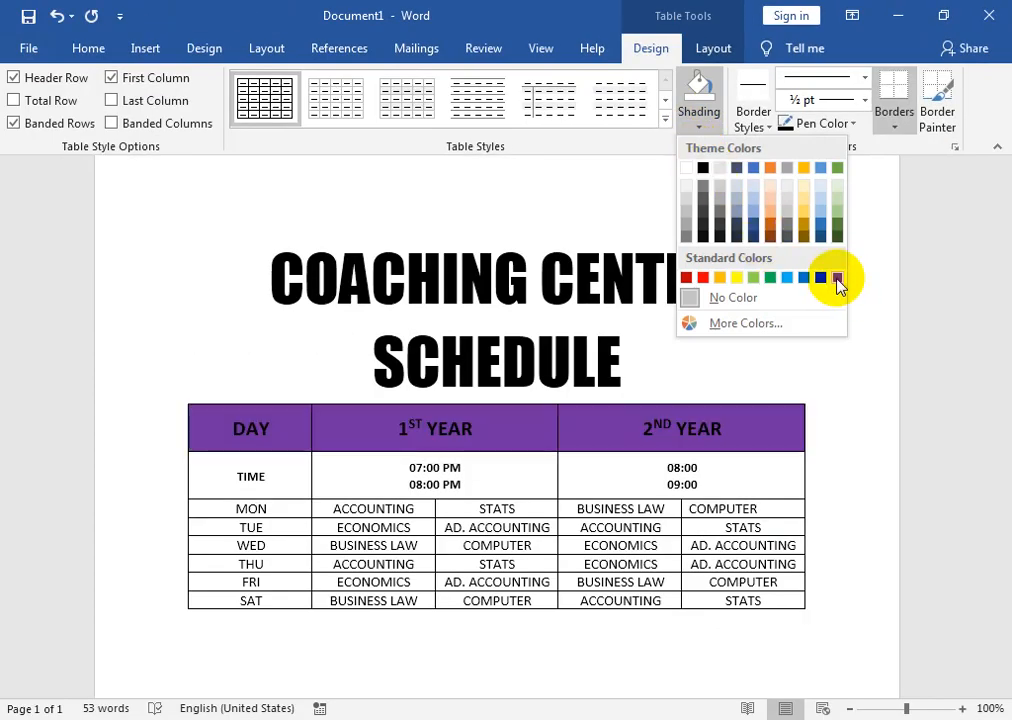
{"action": "left_click", "coordinate": [837, 280]}
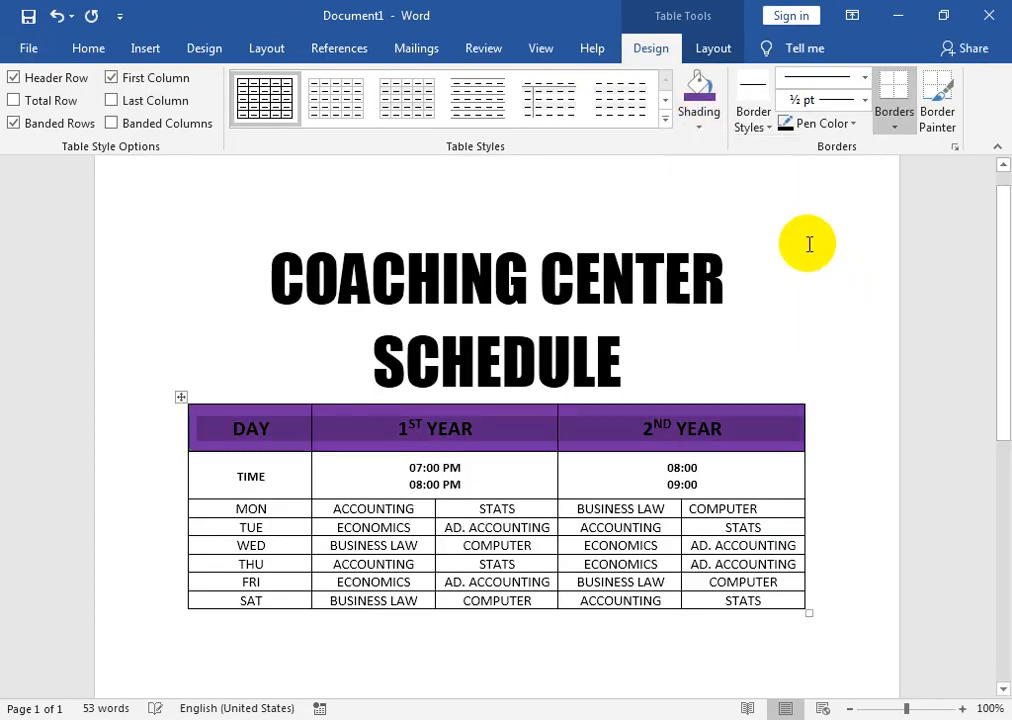
Change the font colour of the DAY, 1ST YEAR and 2ND YEAR headings to white
{"action": "left_click", "coordinate": [90, 50]}
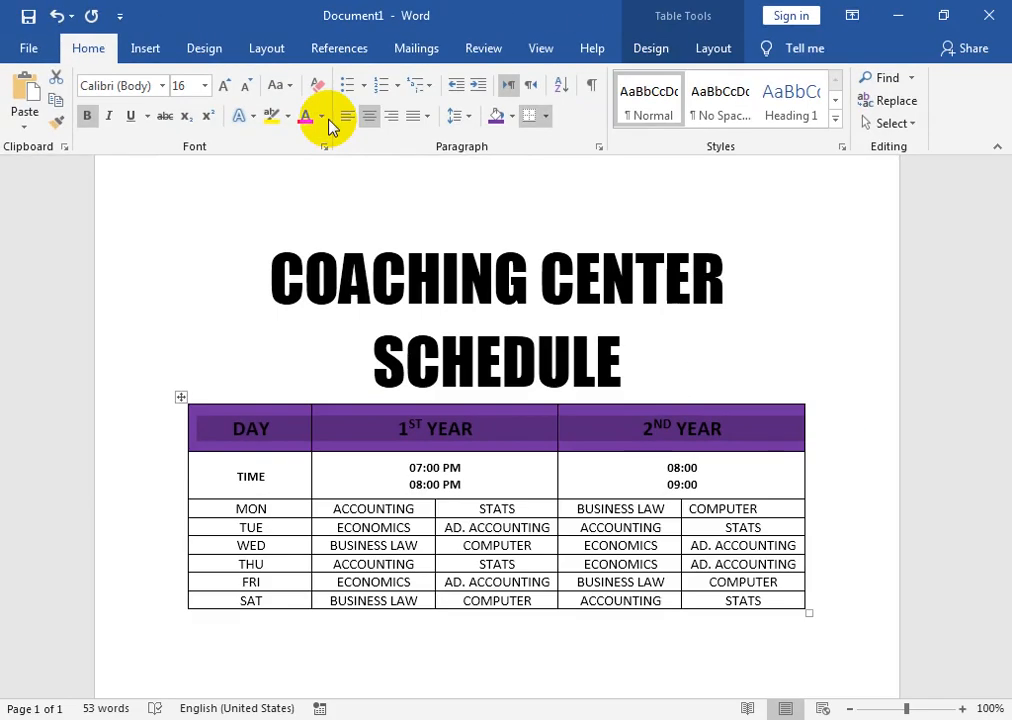
{"action": "left_click", "coordinate": [322, 117]}
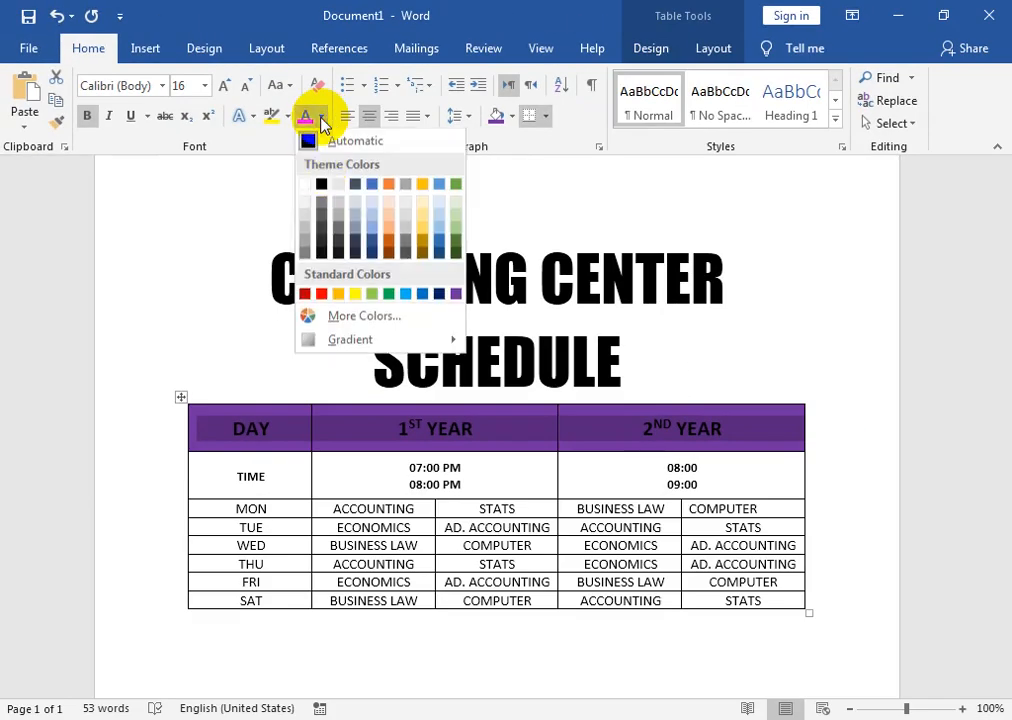
{"action": "left_click", "coordinate": [305, 185]}
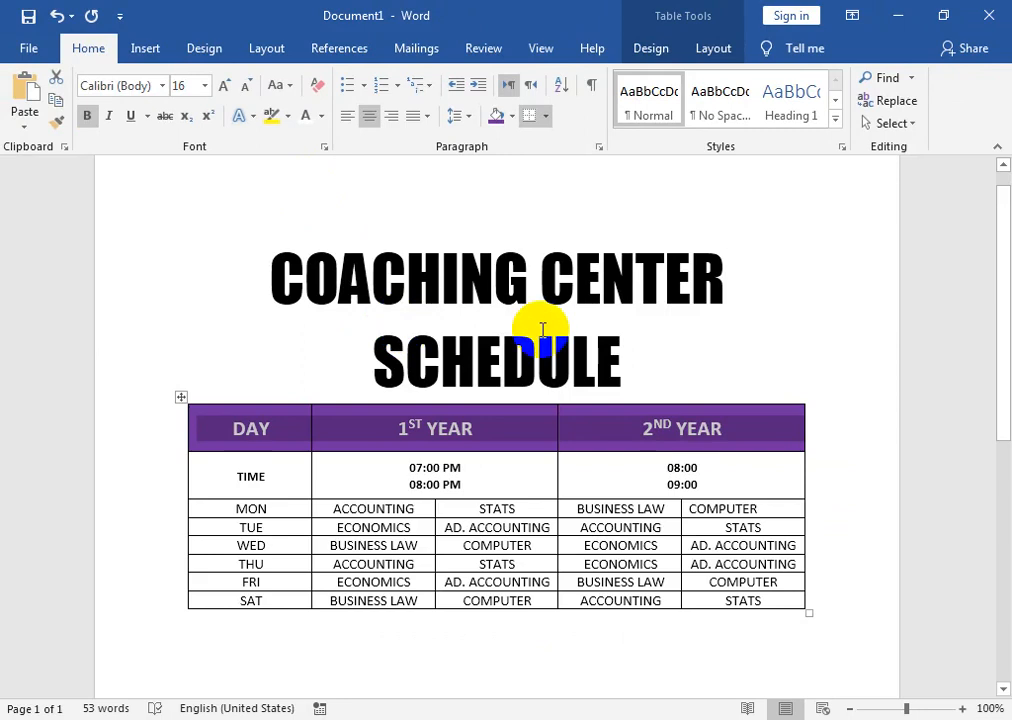
{"action": "left_click", "coordinate": [642, 348]}
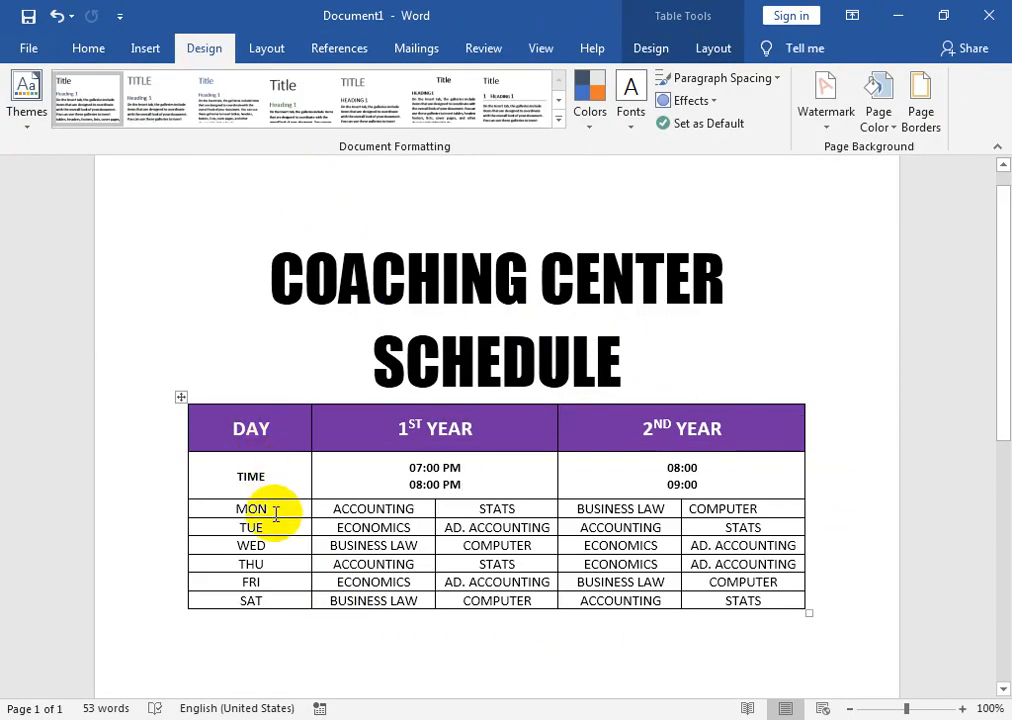
Set the height of the table rows from MON to SAT to 0.4"
{"action": "left_click_drag", "start_coordinate": [279, 513], "coordinate": [768, 603]}
{"action": "left_click", "coordinate": [711, 49]}
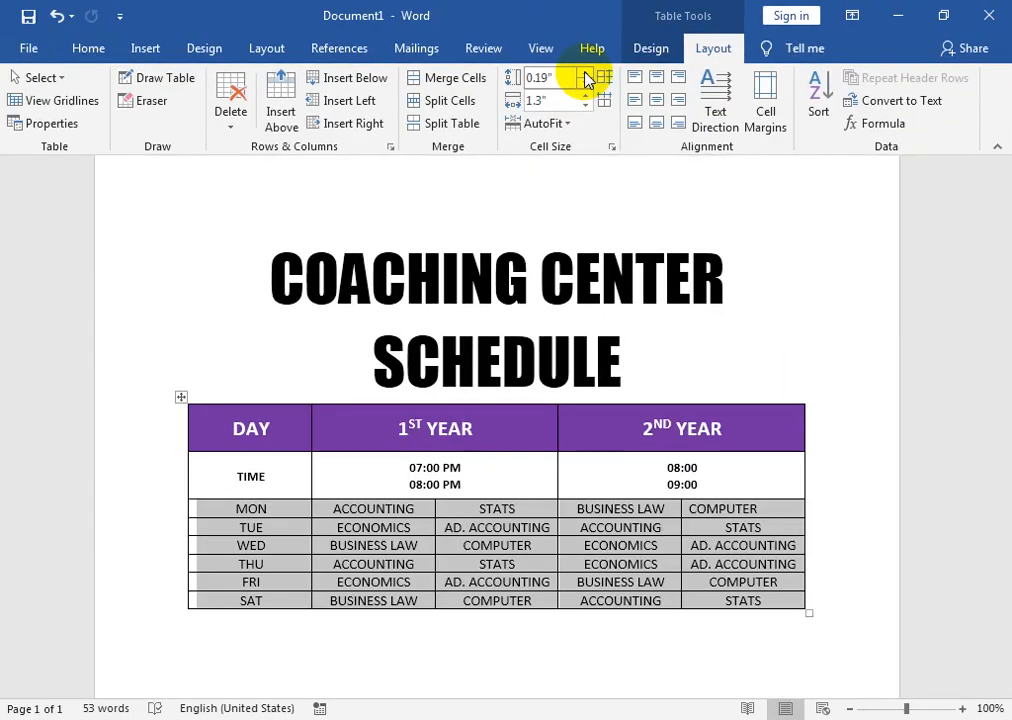
{"action": "left_click", "coordinate": [587, 77]}
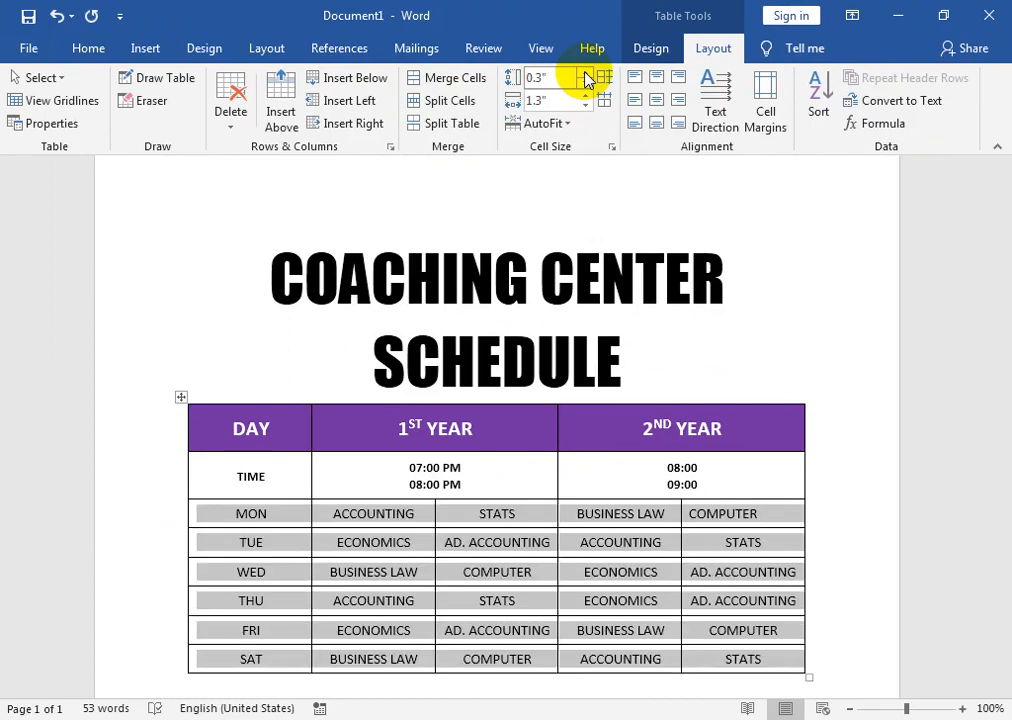
{"action": "left_click", "coordinate": [587, 77]}
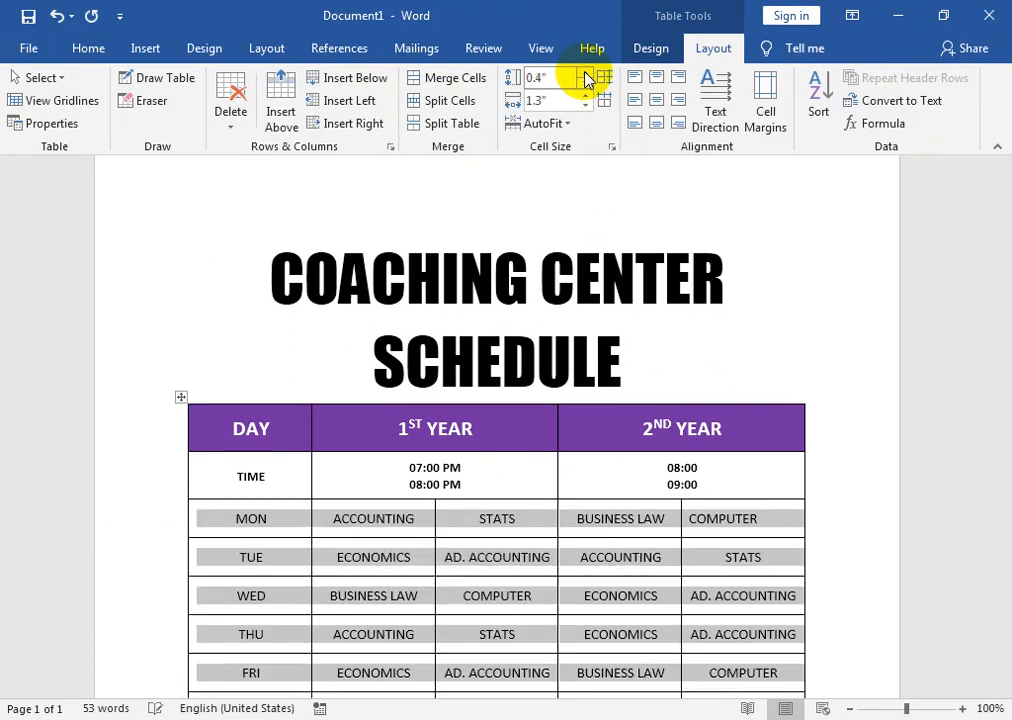
Enlarge the text in the MON to SAT rows to font size 12 and make it bold
{"action": "left_click", "coordinate": [100, 60]}
{"action": "left_click", "coordinate": [222, 86]}
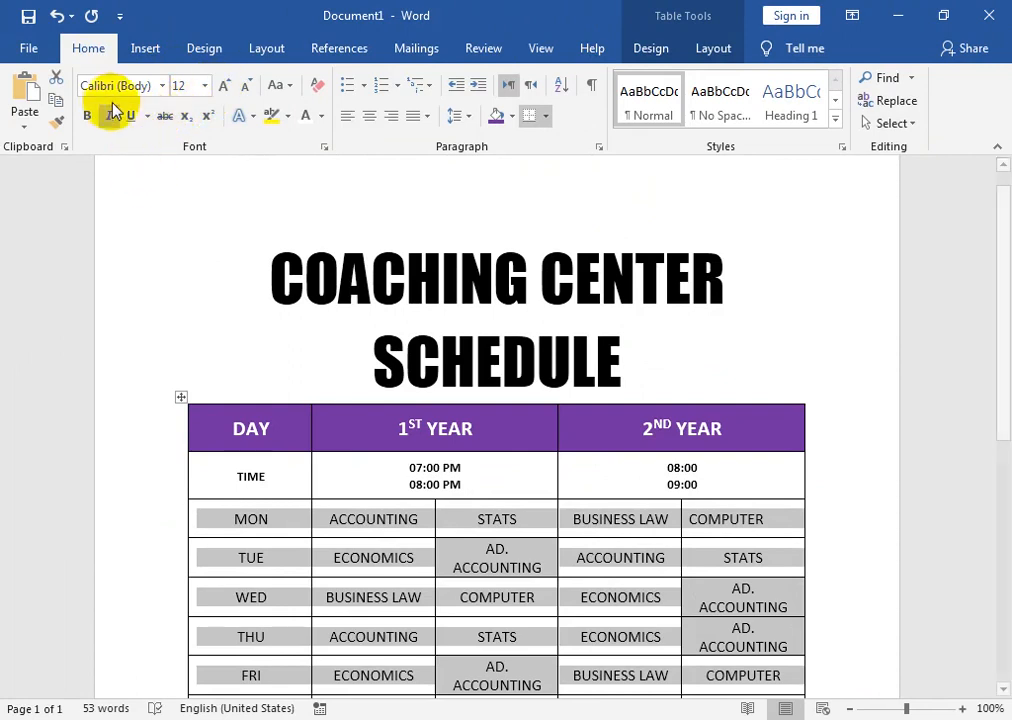
{"action": "left_click", "coordinate": [130, 115]}
{"action": "left_click", "coordinate": [130, 115]}
{"action": "left_click", "coordinate": [86, 117]}
{"action": "left_click", "coordinate": [570, 560]}
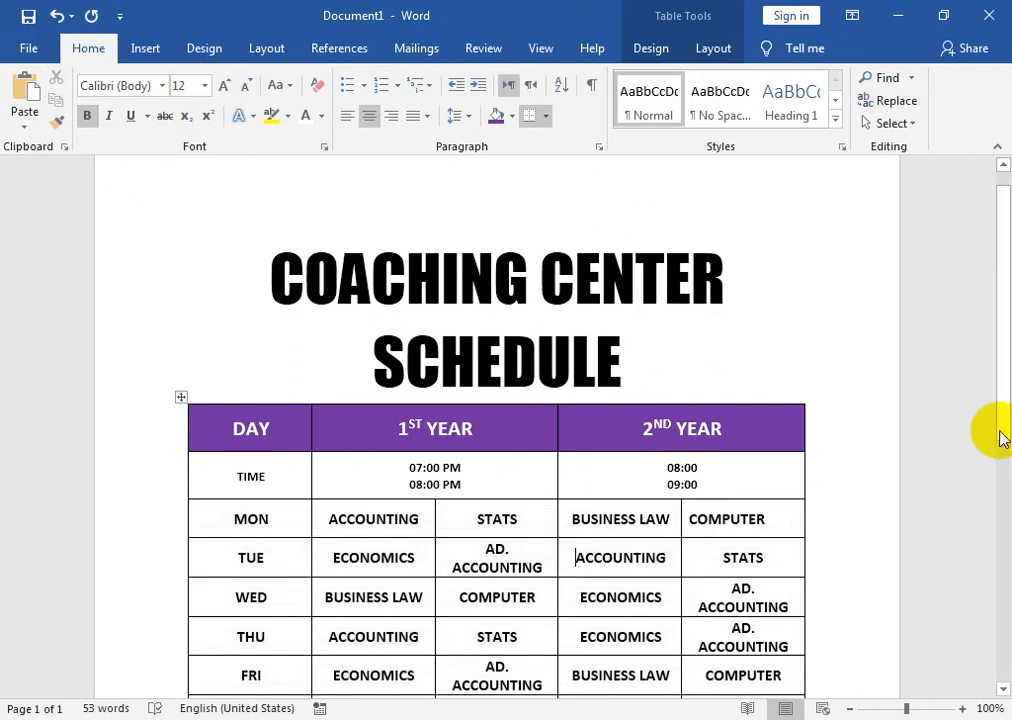
{"action": "left_click_drag", "start_coordinate": [1005, 357], "coordinate": [1005, 377]}
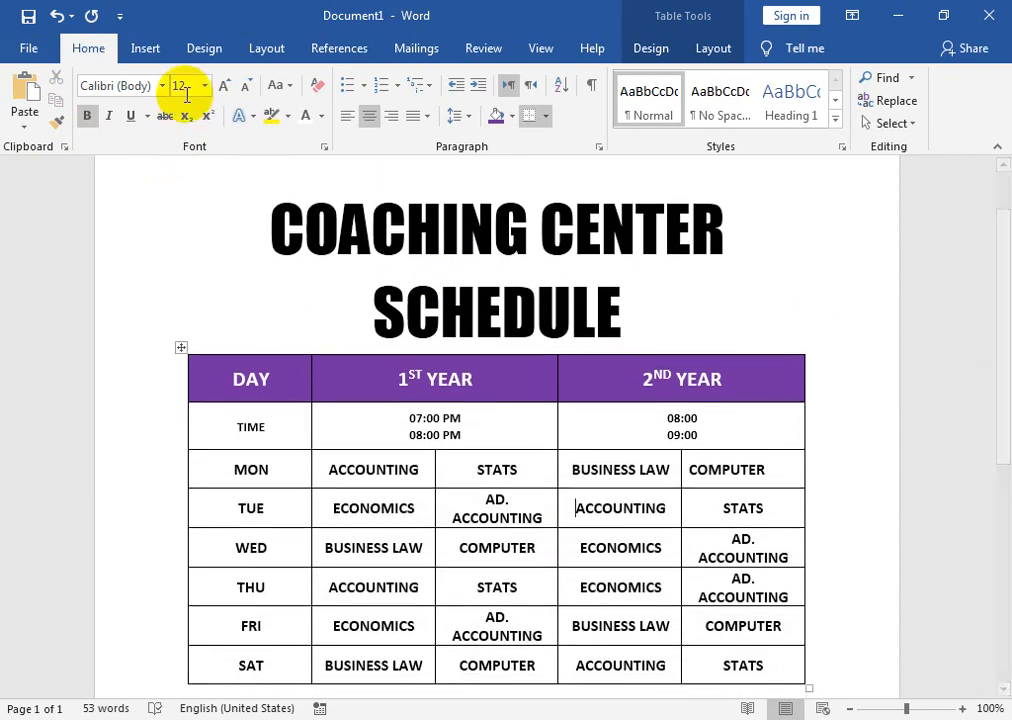
{"action": "left_click", "coordinate": [204, 48]}
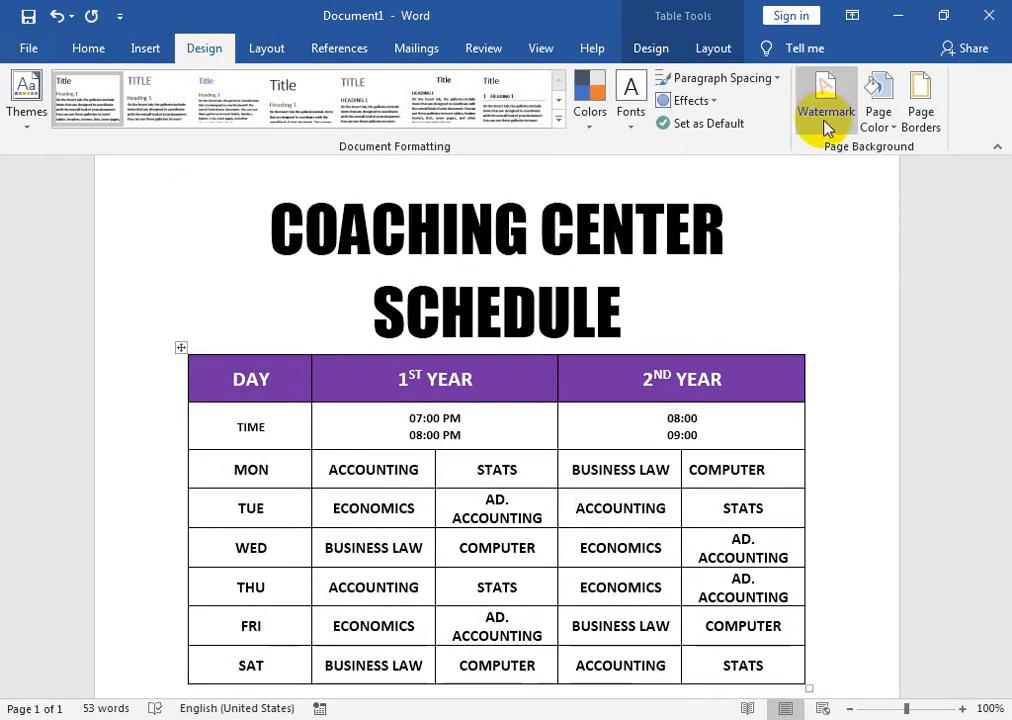
{"action": "left_click", "coordinate": [825, 138]}
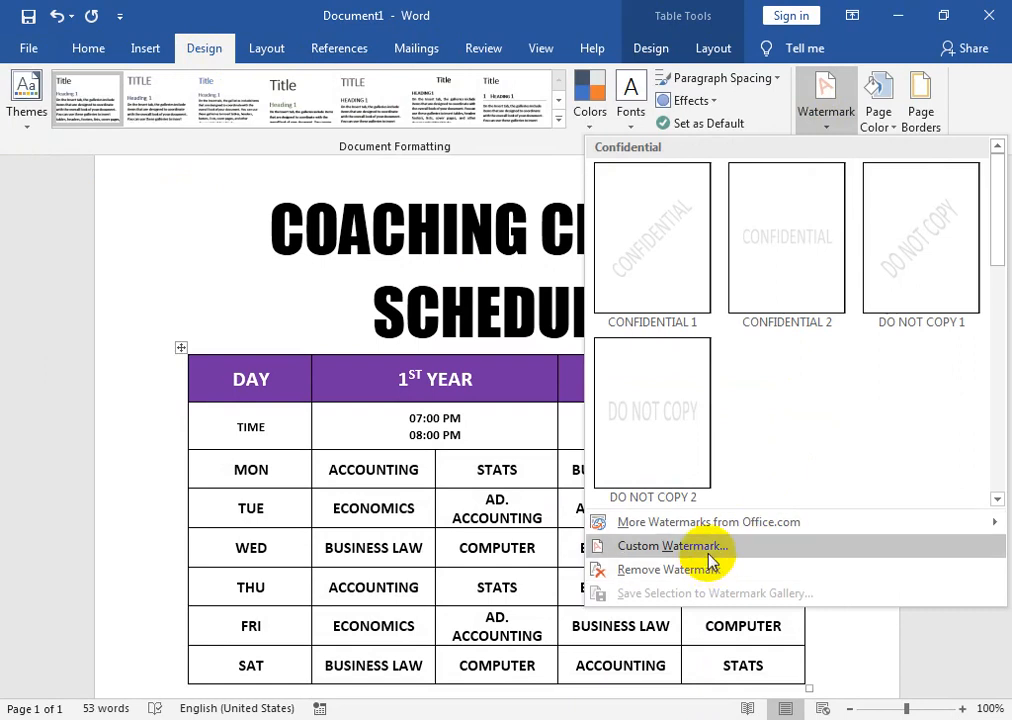
{"action": "left_click", "coordinate": [700, 547]}
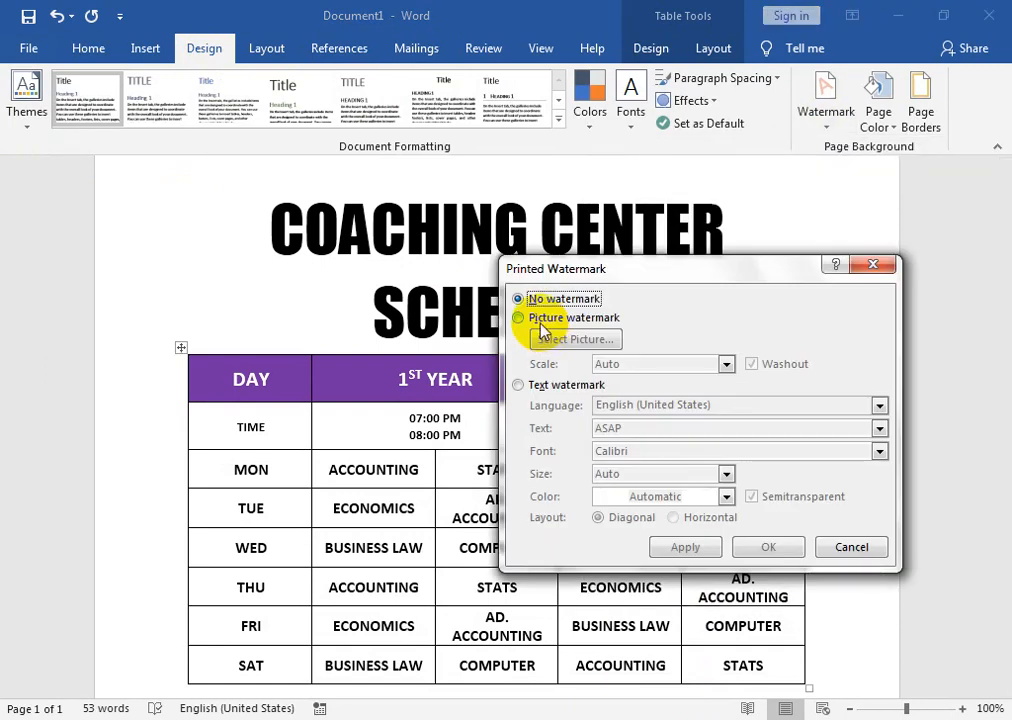
{"action": "left_click", "coordinate": [517, 318]}
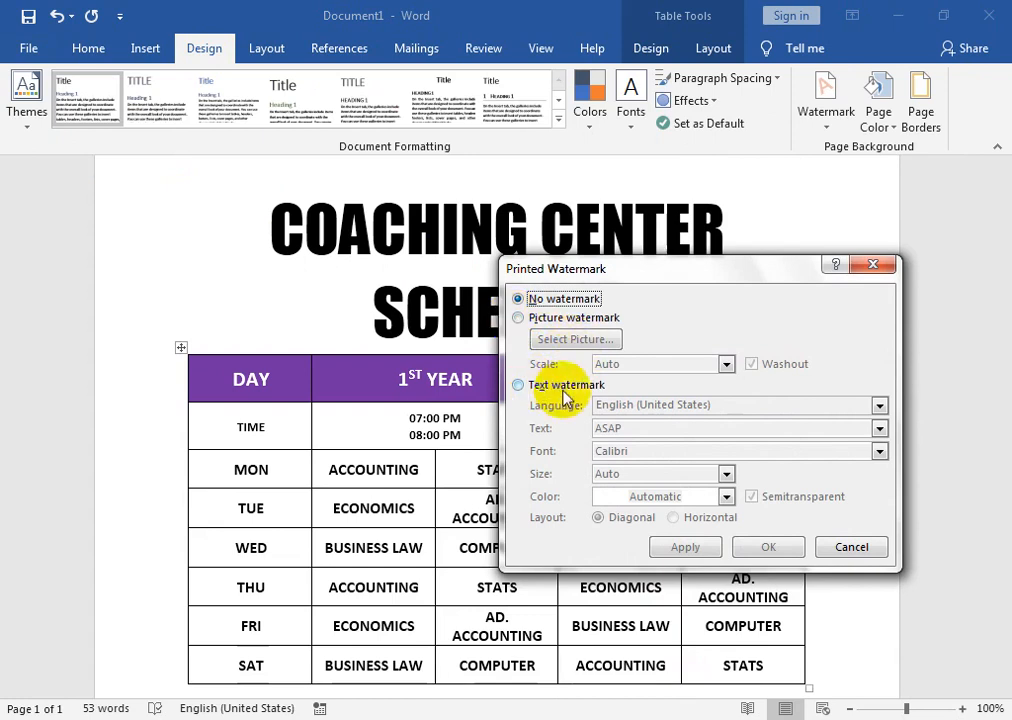
{"action": "left_click", "coordinate": [846, 548]}
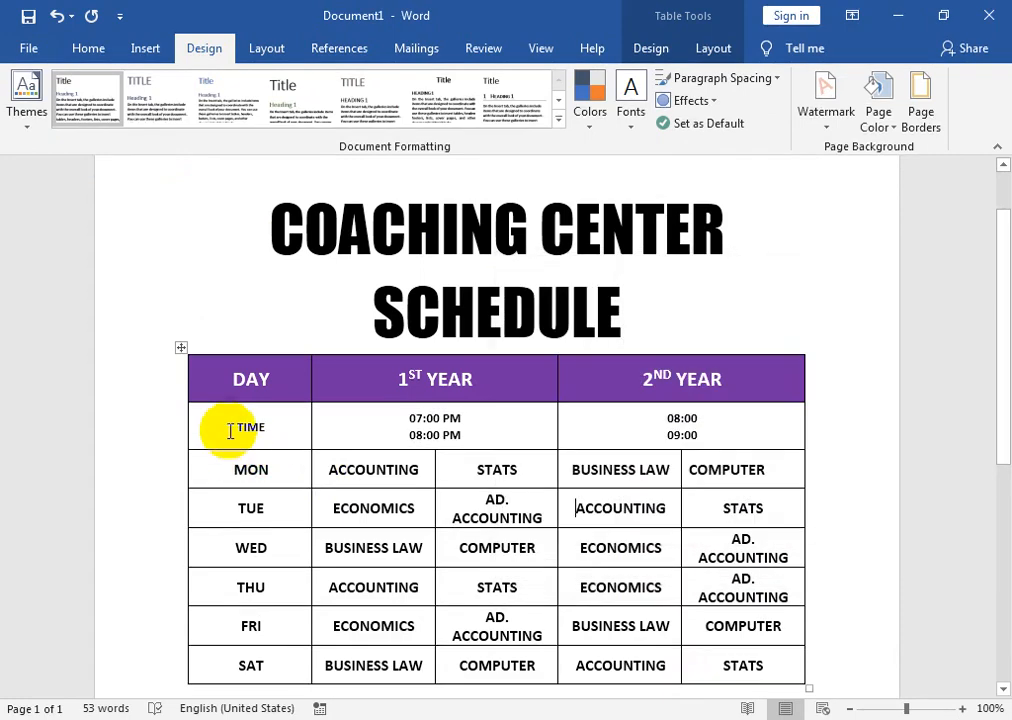
Shade the table's TIME row, including both time slot cells, in light gold
{"action": "left_click_drag", "start_coordinate": [233, 425], "coordinate": [630, 429]}
{"action": "left_click", "coordinate": [650, 48]}
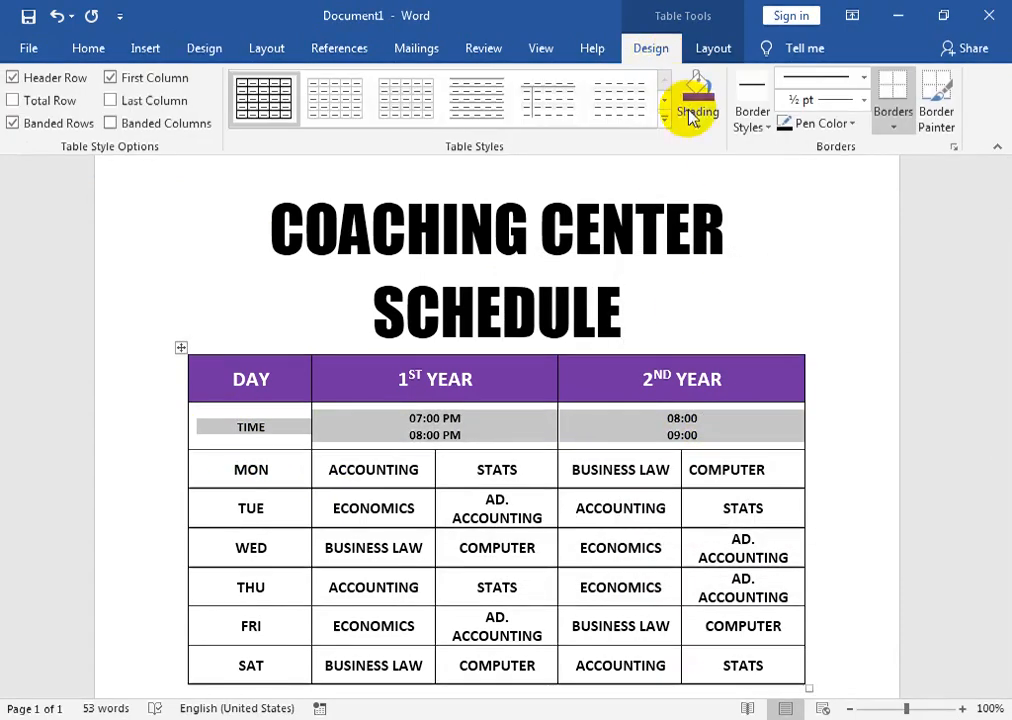
{"action": "left_click", "coordinate": [668, 133]}
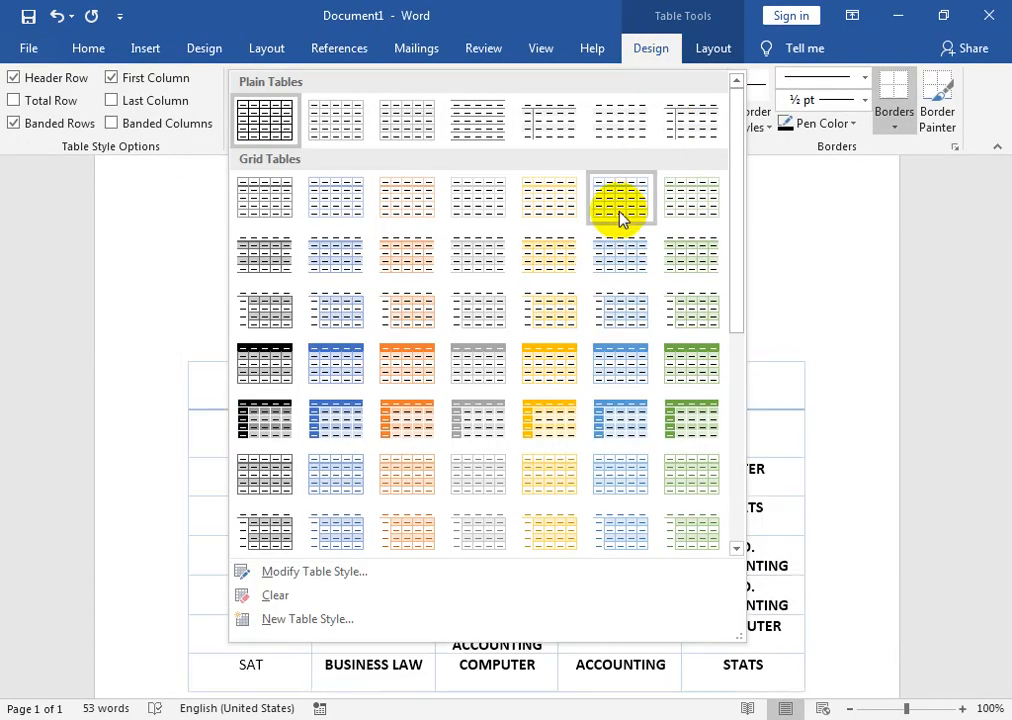
{"action": "left_click", "coordinate": [745, 152]}
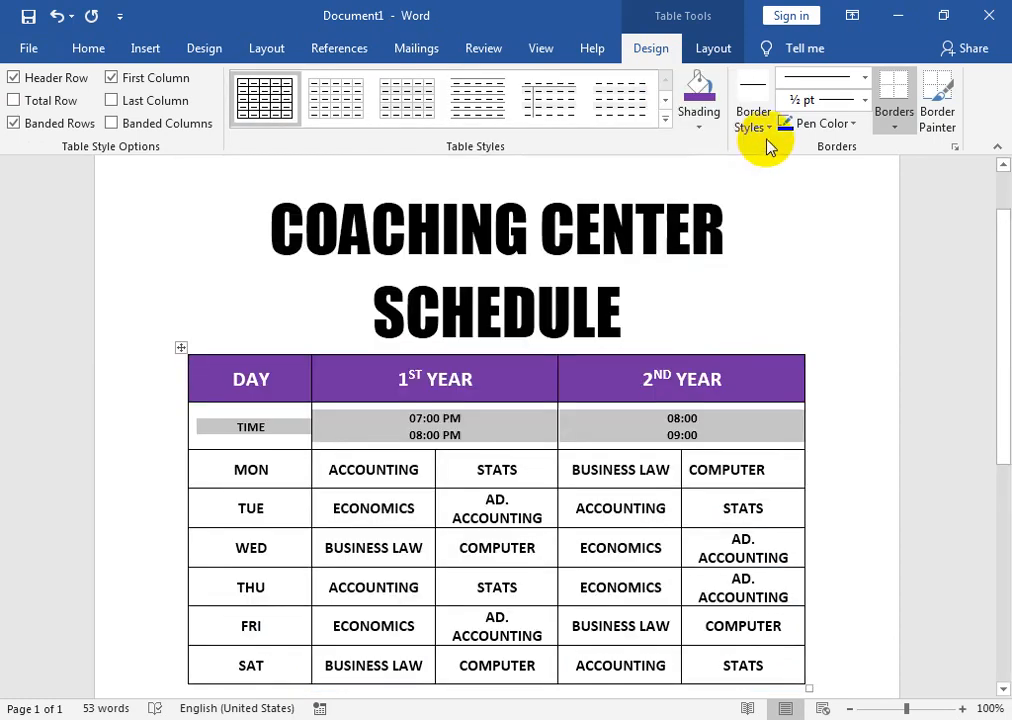
{"action": "left_click", "coordinate": [700, 125]}
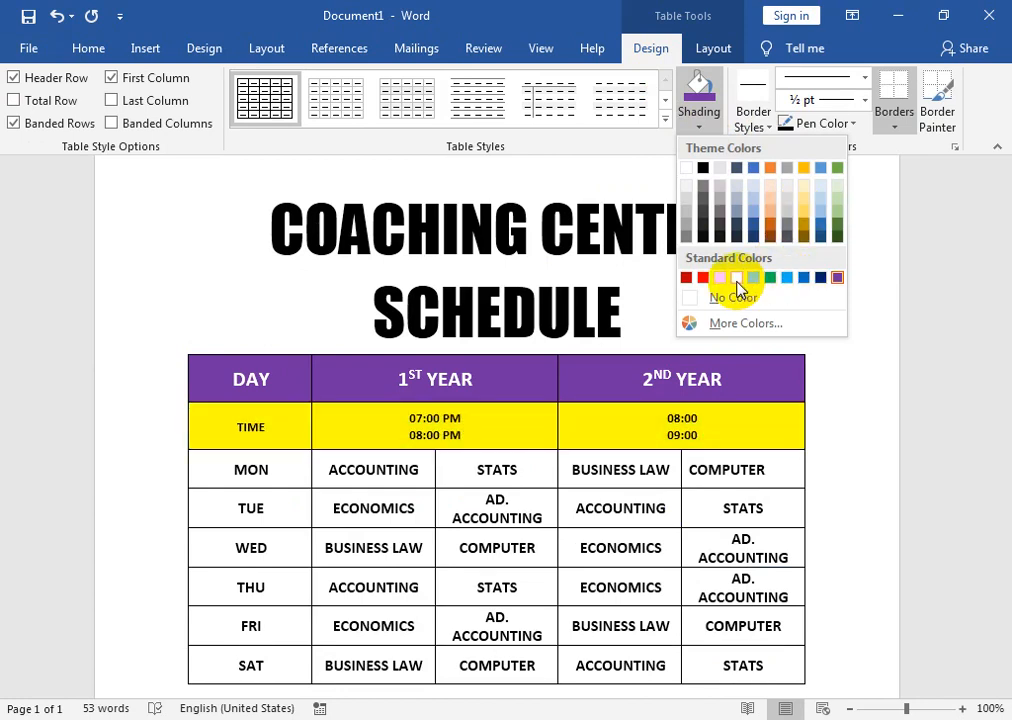
{"action": "left_click", "coordinate": [799, 221]}
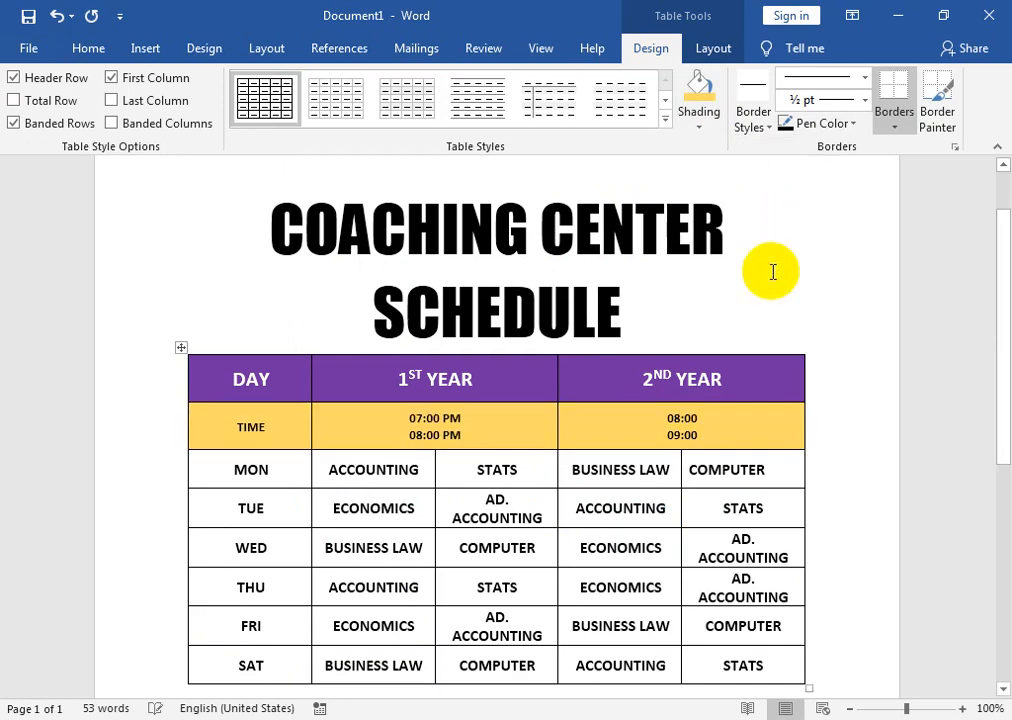
{"action": "left_click", "coordinate": [644, 345]}
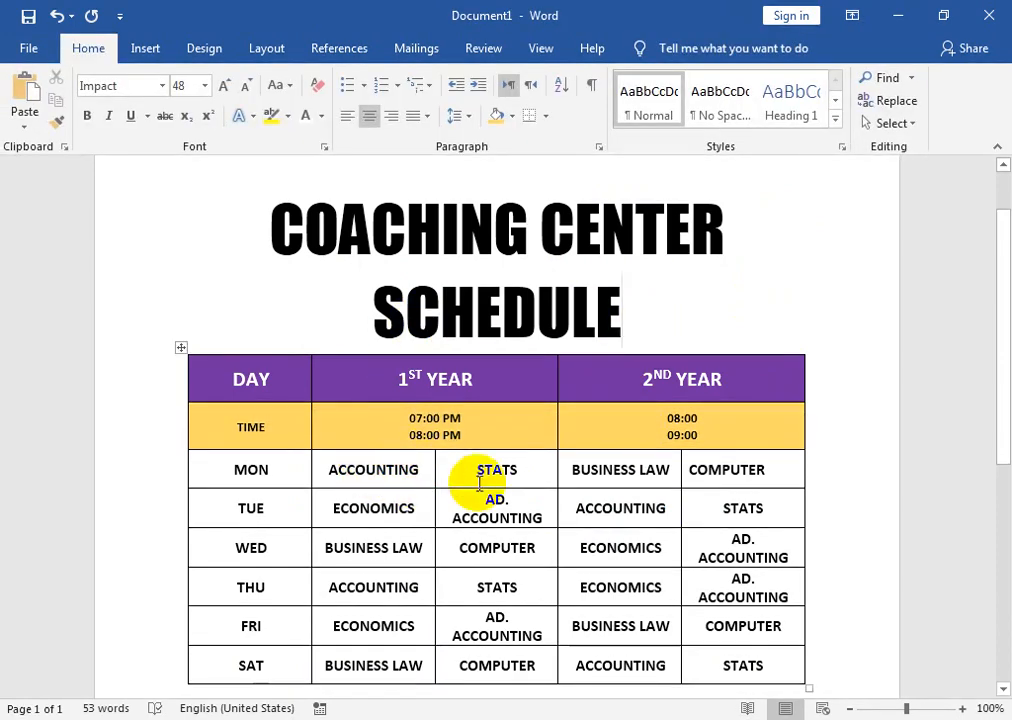
{"action": "left_click_drag", "start_coordinate": [1002, 398], "coordinate": [1007, 427]}
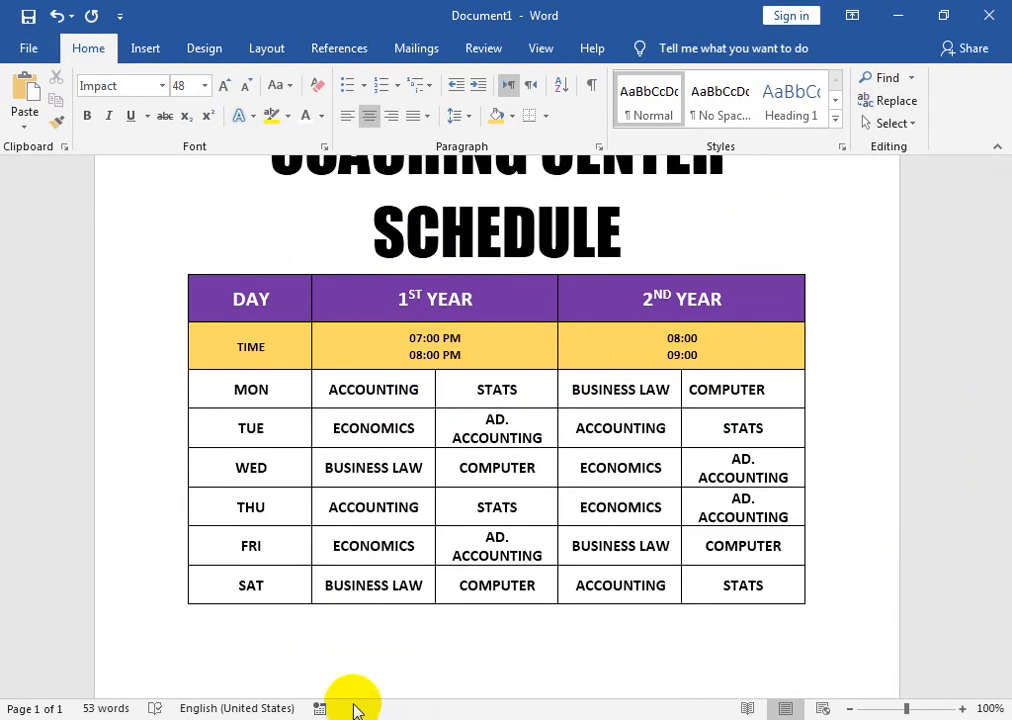
{"action": "left_click", "coordinate": [281, 639]}
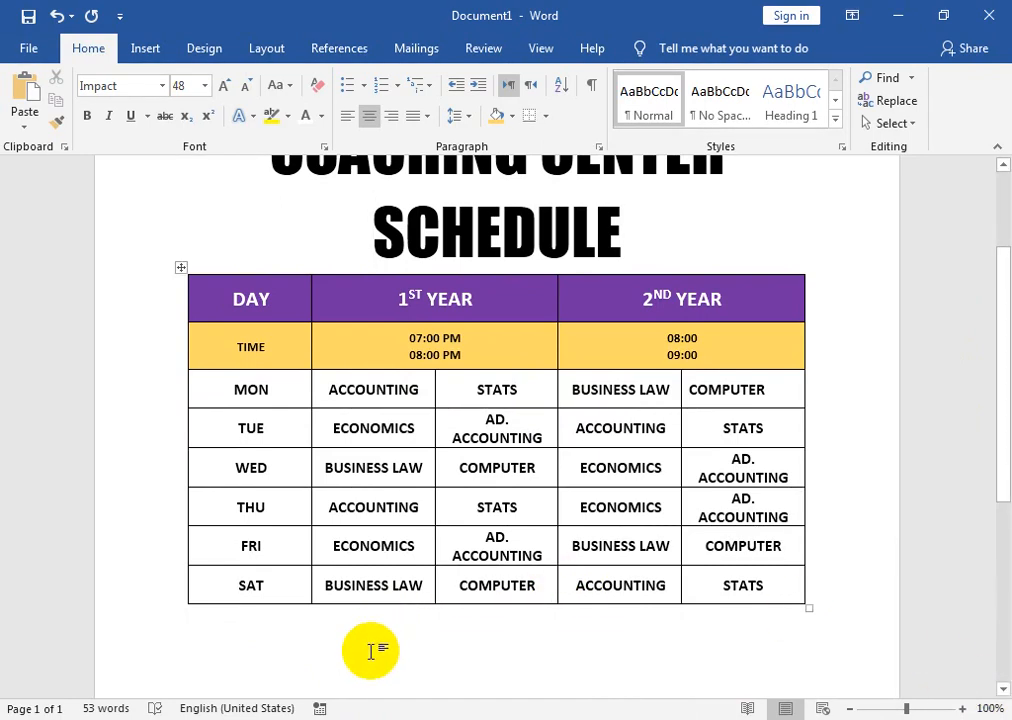
{"action": "key", "text": "Return"}
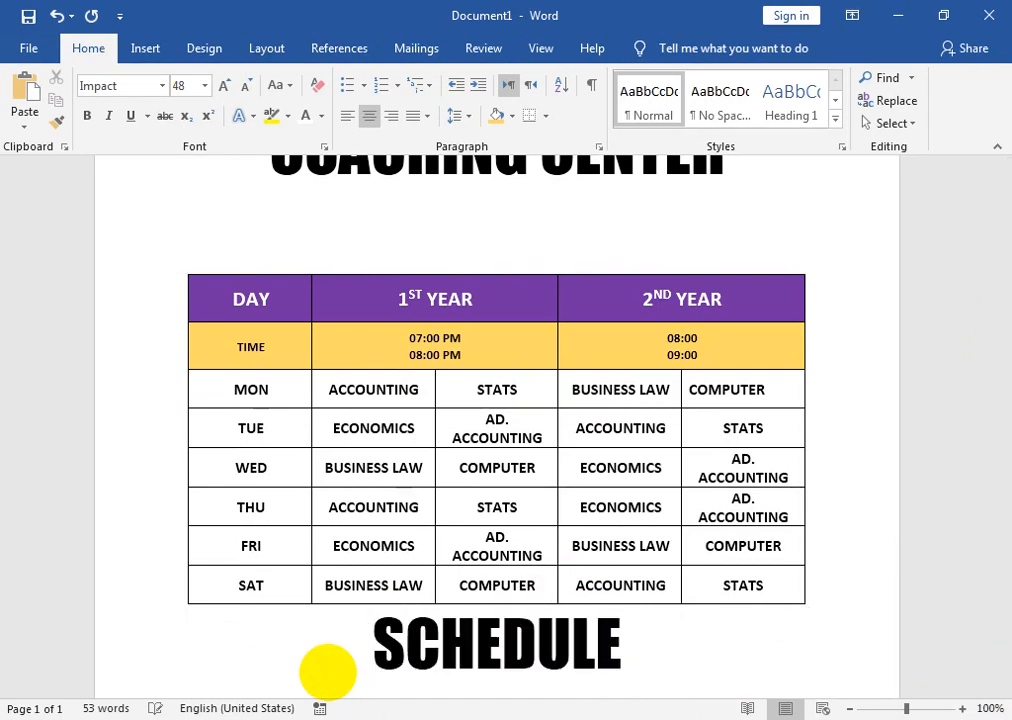
{"action": "key", "text": "ctrl+z"}
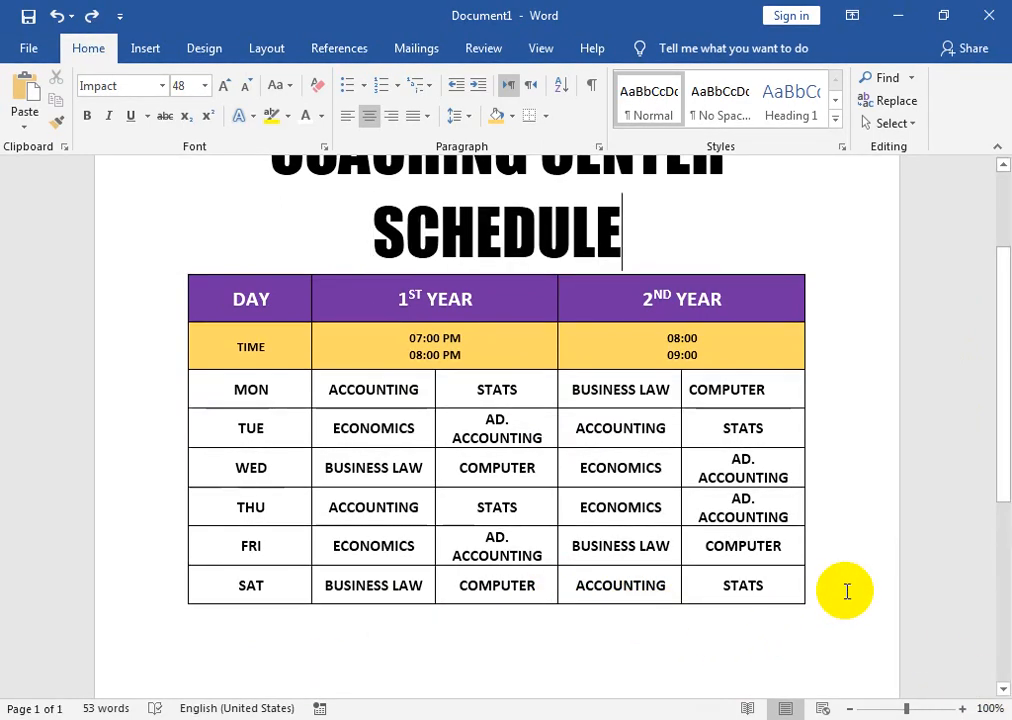
{"action": "key", "text": "ctrl+y"}
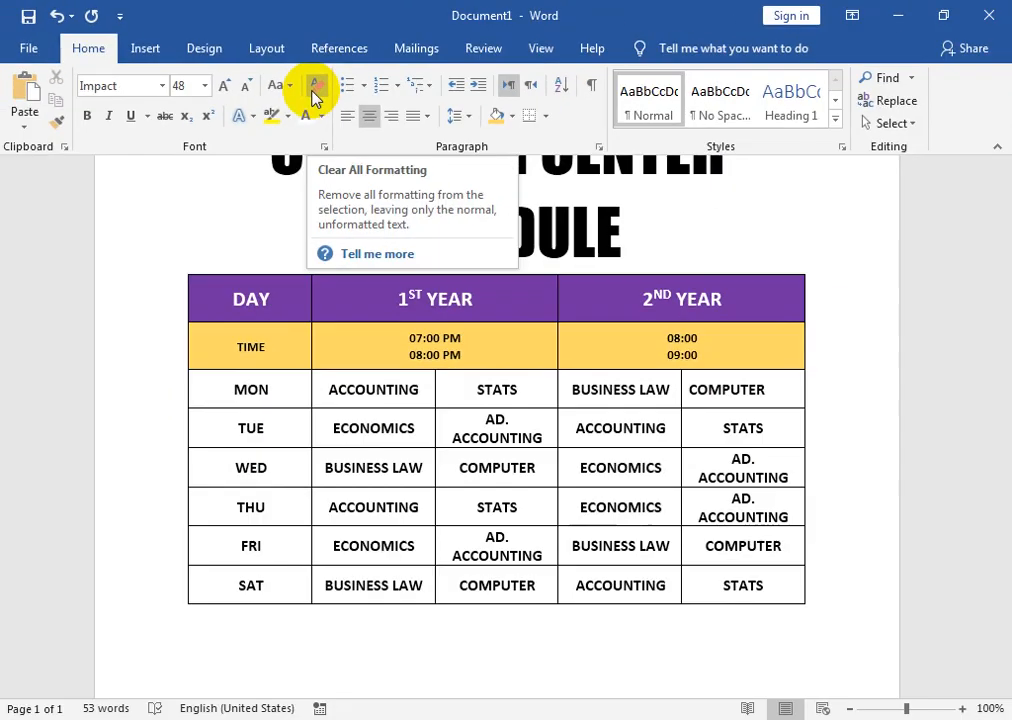
Add the line "NOTE :" in the blank space below the timetable table
{"action": "left_click", "coordinate": [515, 175]}
{"action": "key", "text": "Return"}
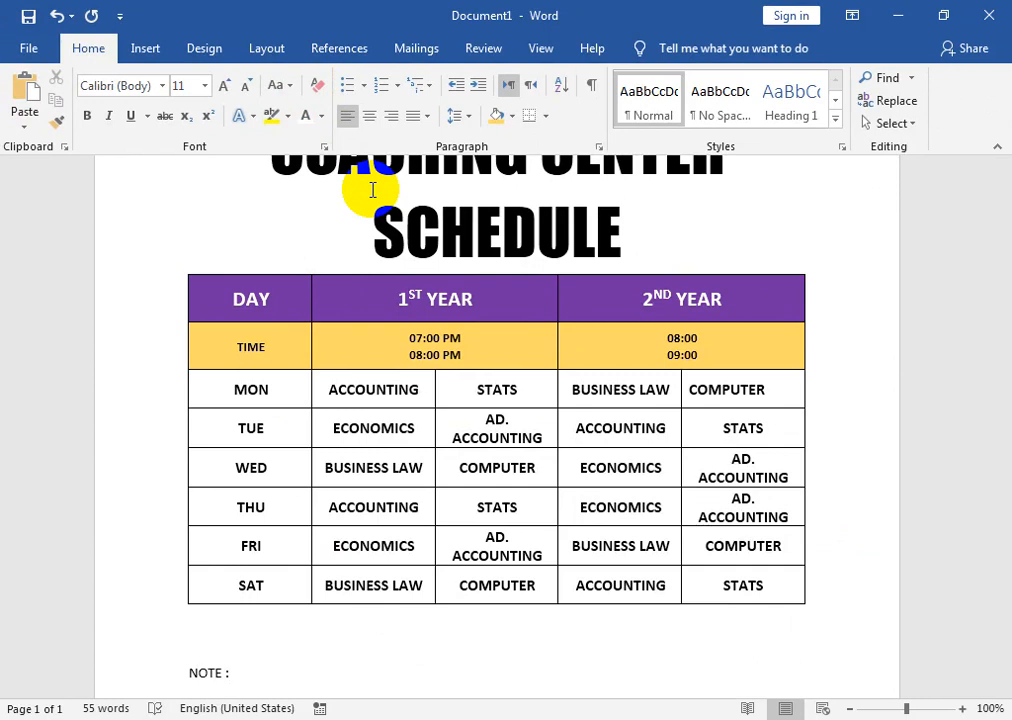
{"action": "left_click_drag", "start_coordinate": [905, 708], "coordinate": [898, 708]}
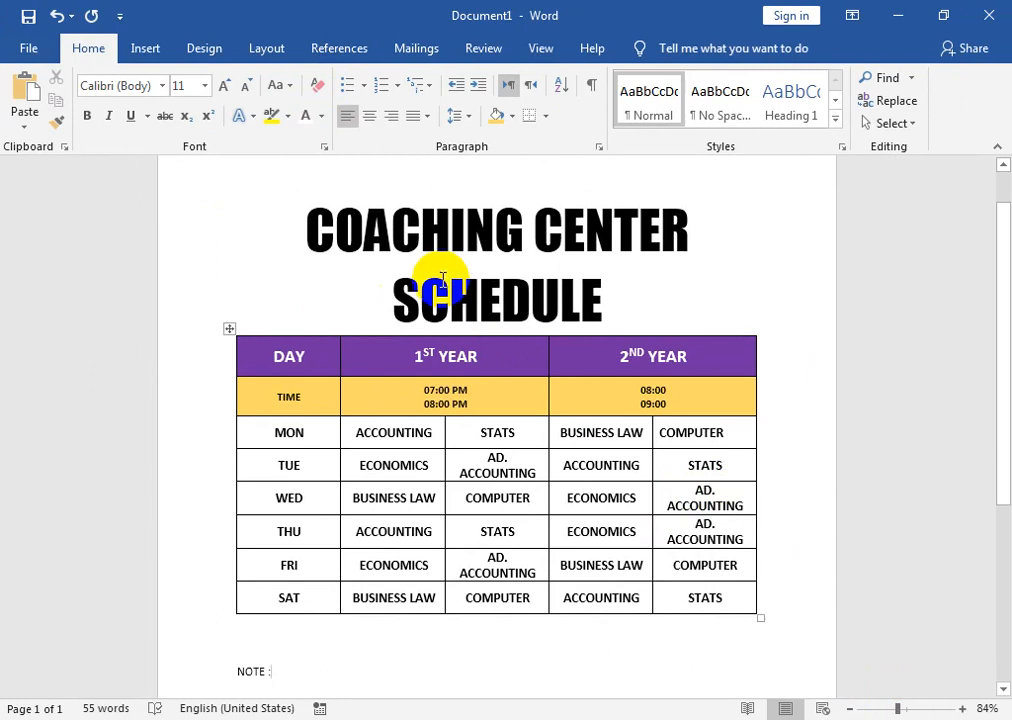
{"action": "left_click", "coordinate": [145, 48]}
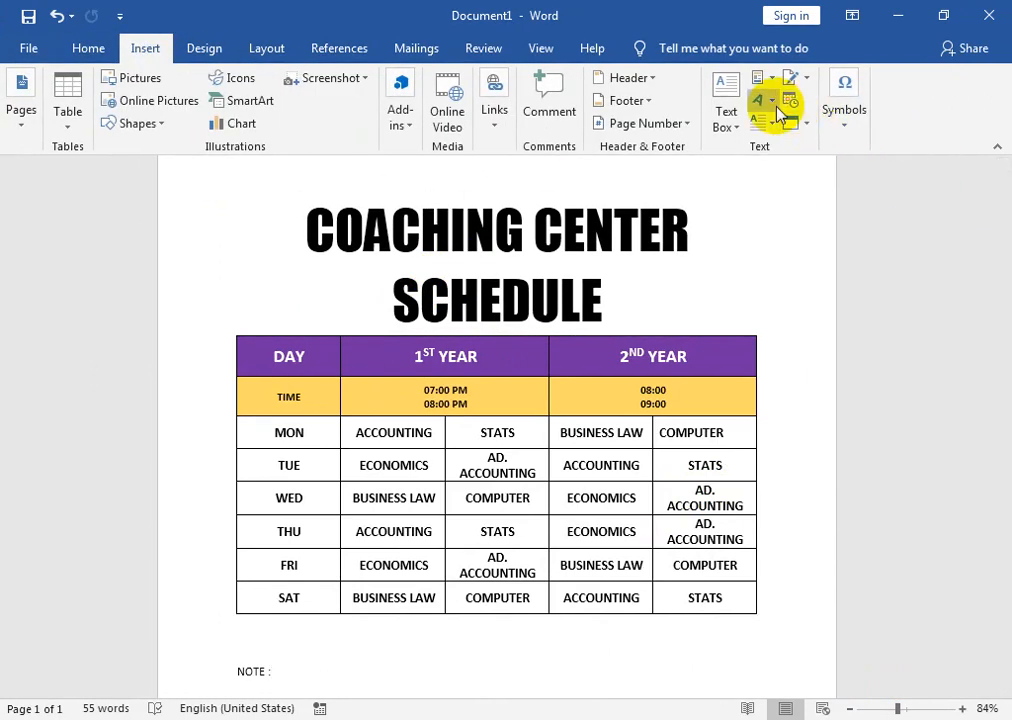
{"action": "left_click", "coordinate": [776, 104]}
{"action": "left_click", "coordinate": [795, 395]}
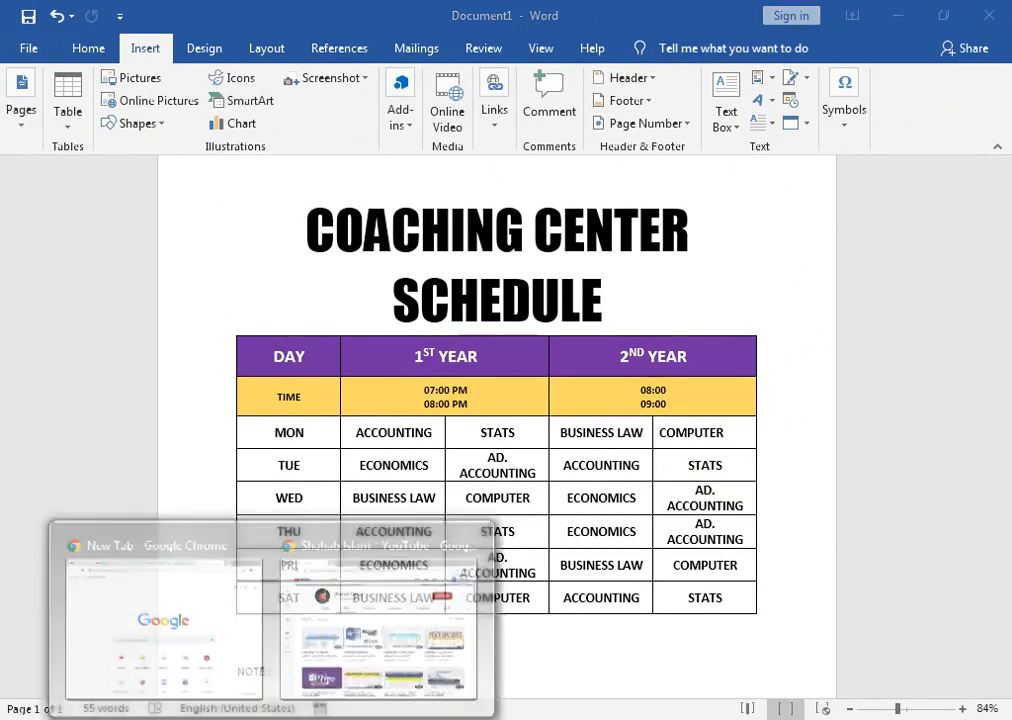
Switch to the Chrome window showing the YouTube channel and view its uploaded videos
{"action": "left_click", "coordinate": [385, 630]}
{"action": "scroll", "coordinate": [1000, 150], "scroll_direction": "up", "scroll_amount": 1}
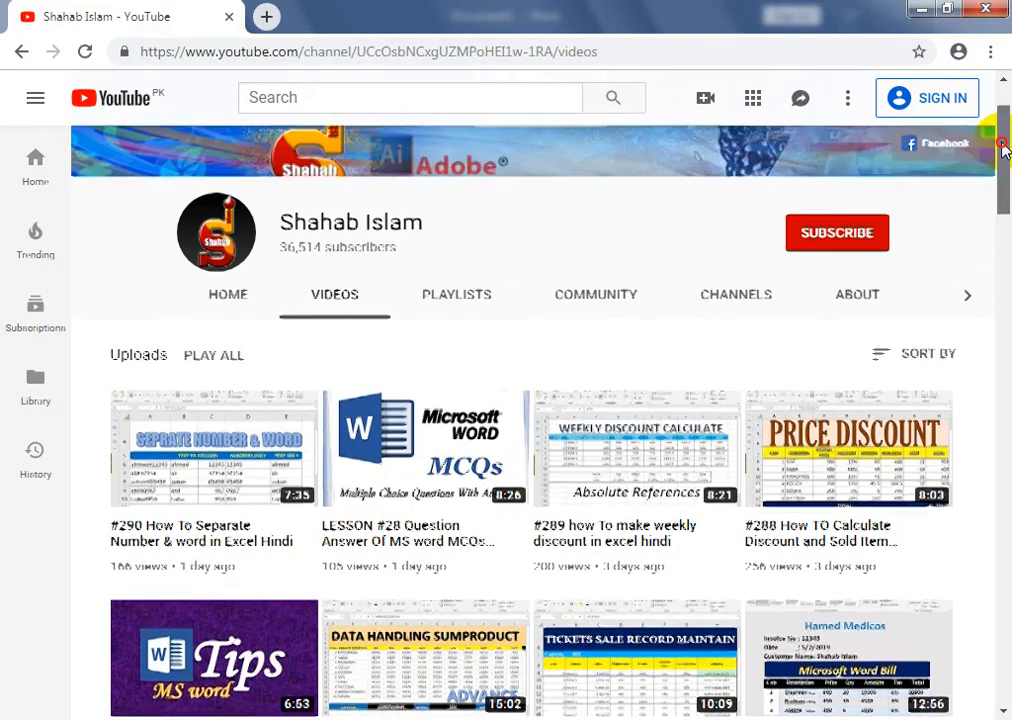